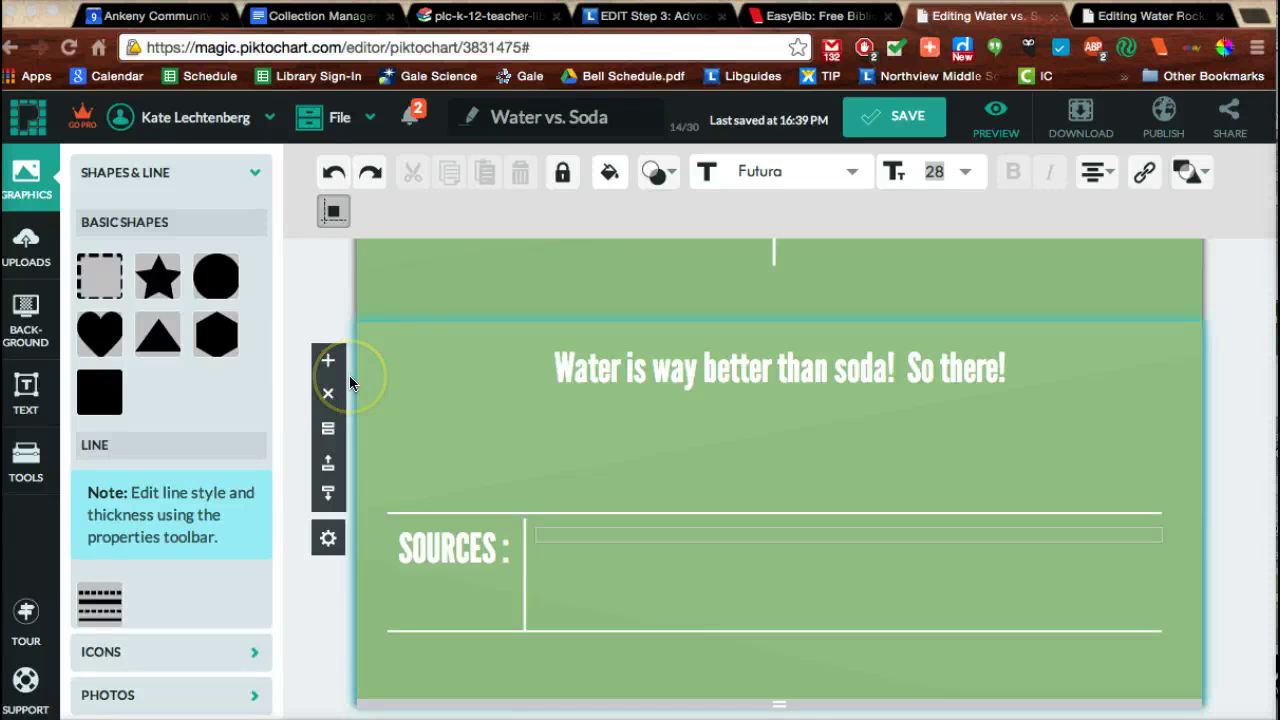
Step: Check the SOURCES heading size, compare both infographics, and select the empty box beside SOURCES
drag(349, 375, 417, 491)
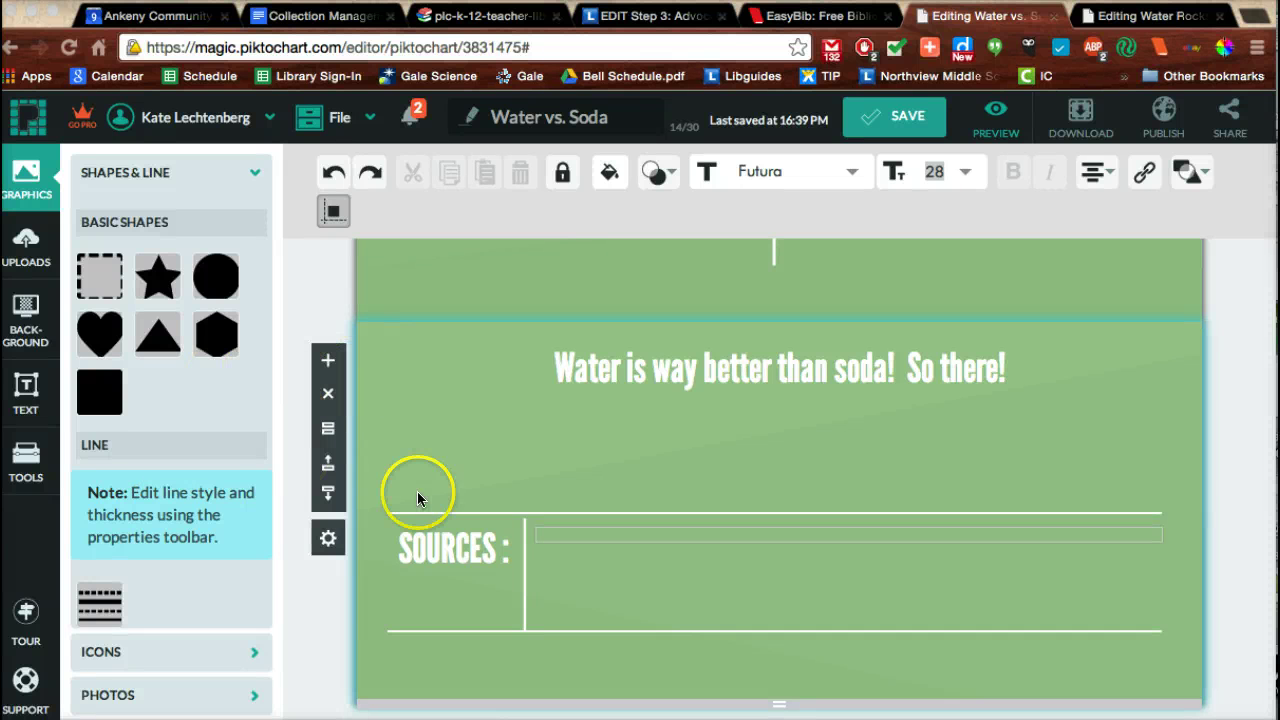
click(474, 420)
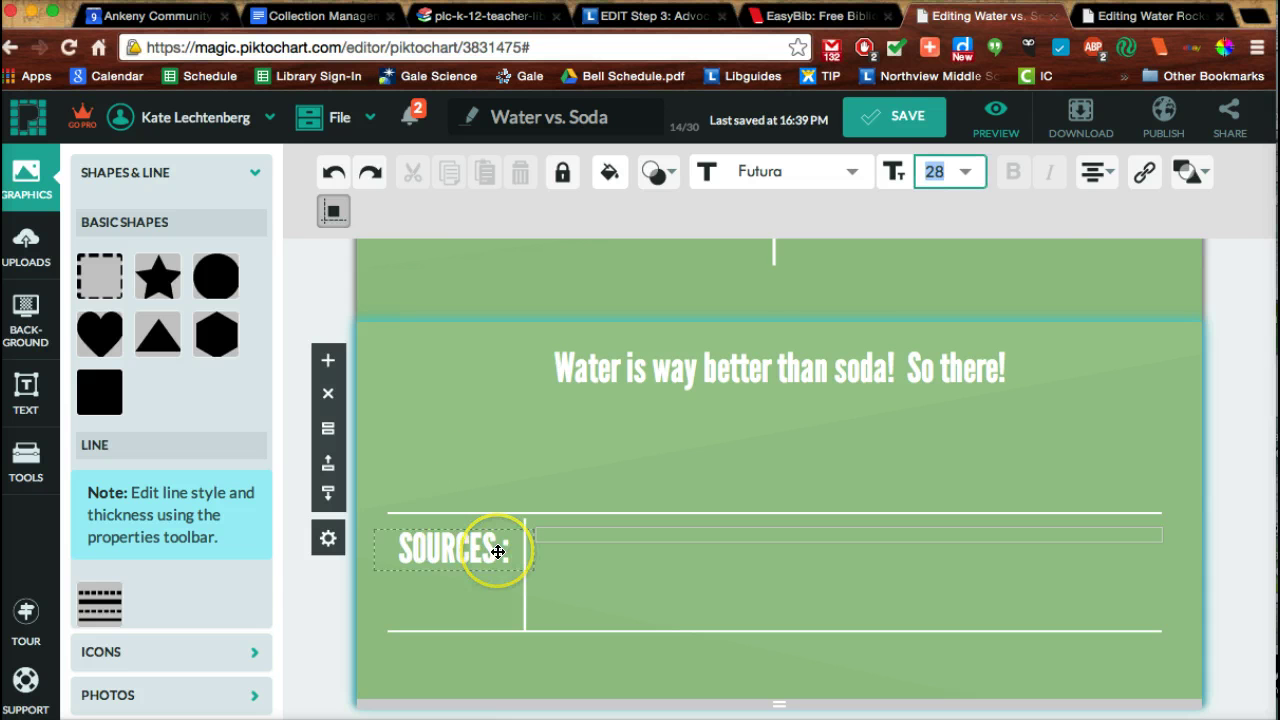
scroll(497, 551, up, 15)
click(1129, 16)
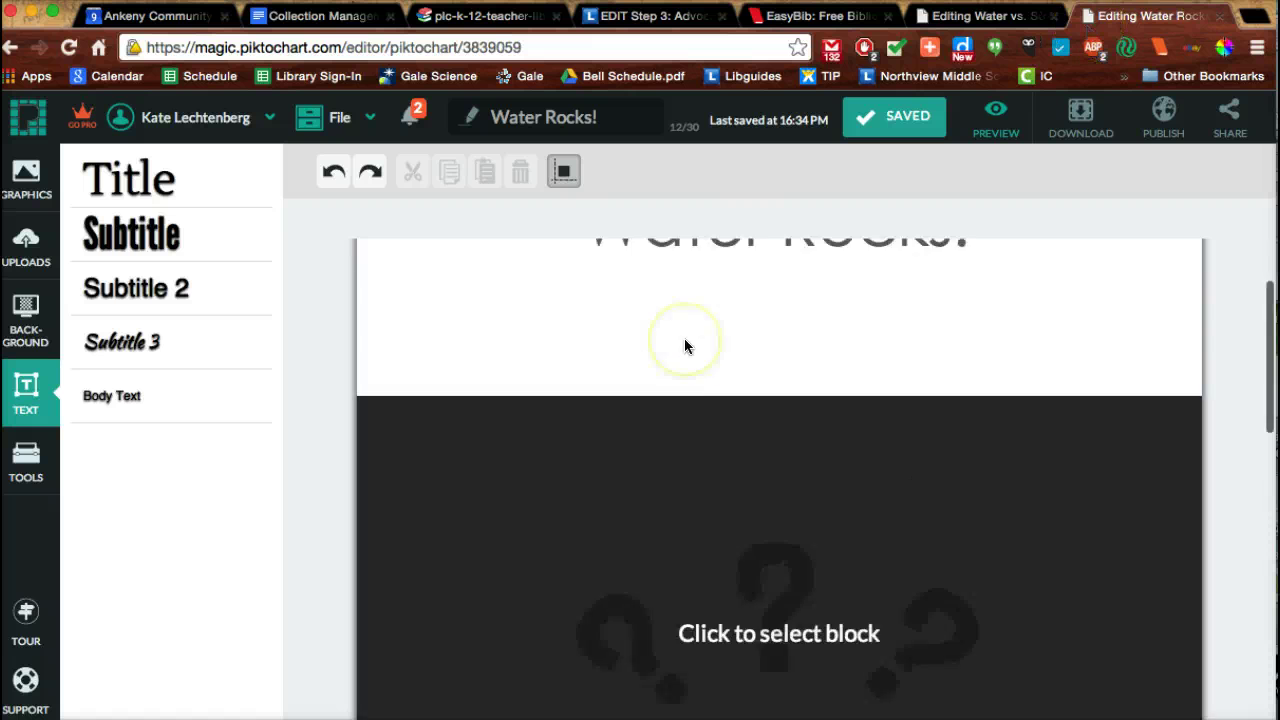
scroll(686, 343, down, 5)
scroll(686, 345, up, 3)
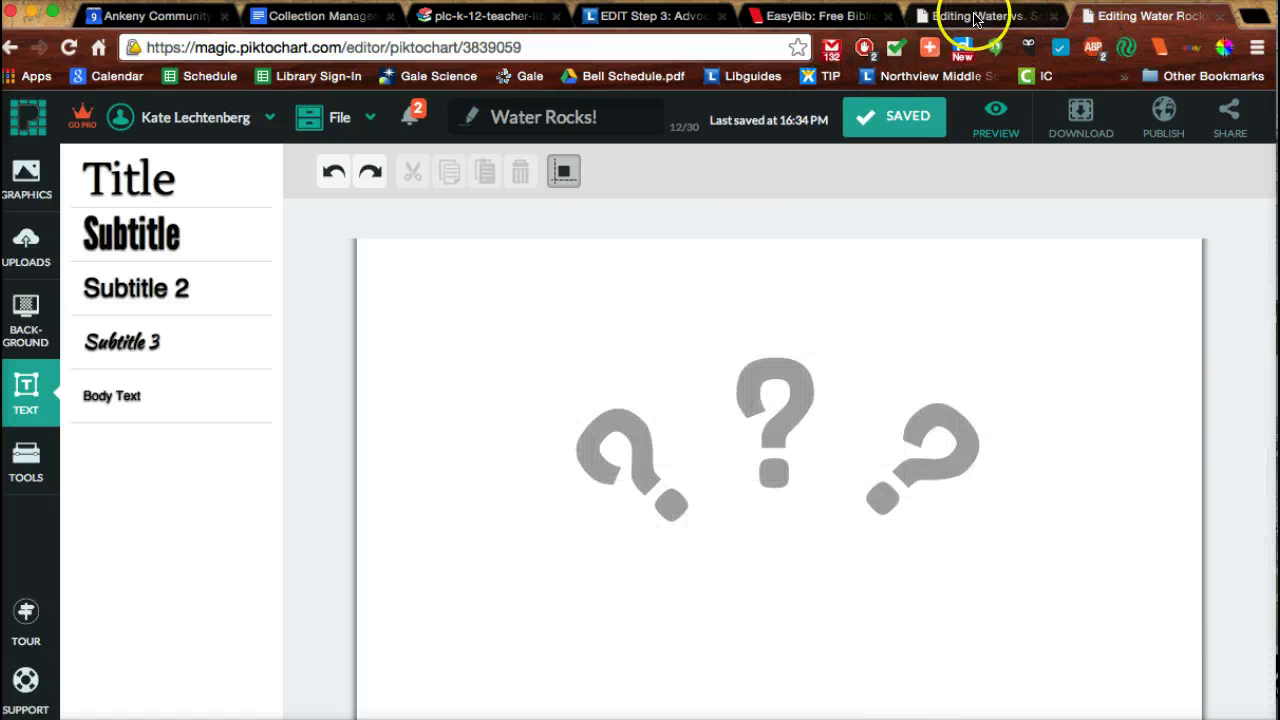
click(943, 14)
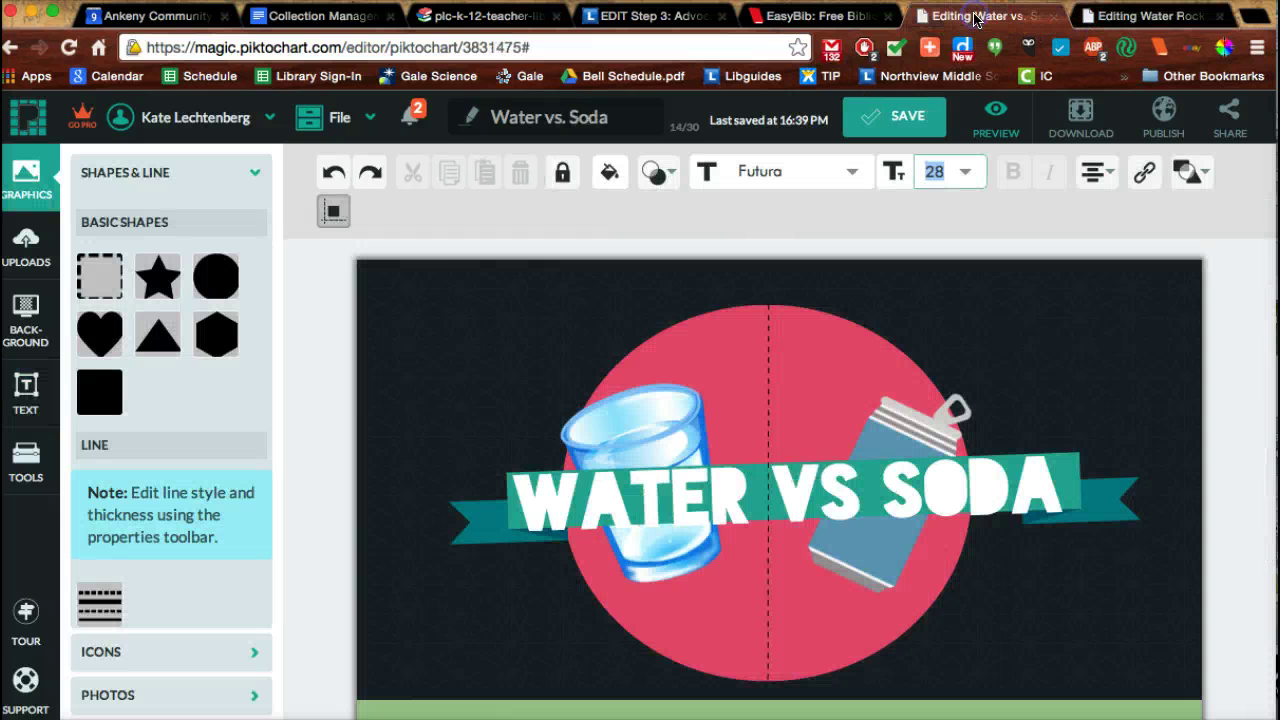
scroll(555, 401, down, 10)
scroll(555, 401, down, 10)
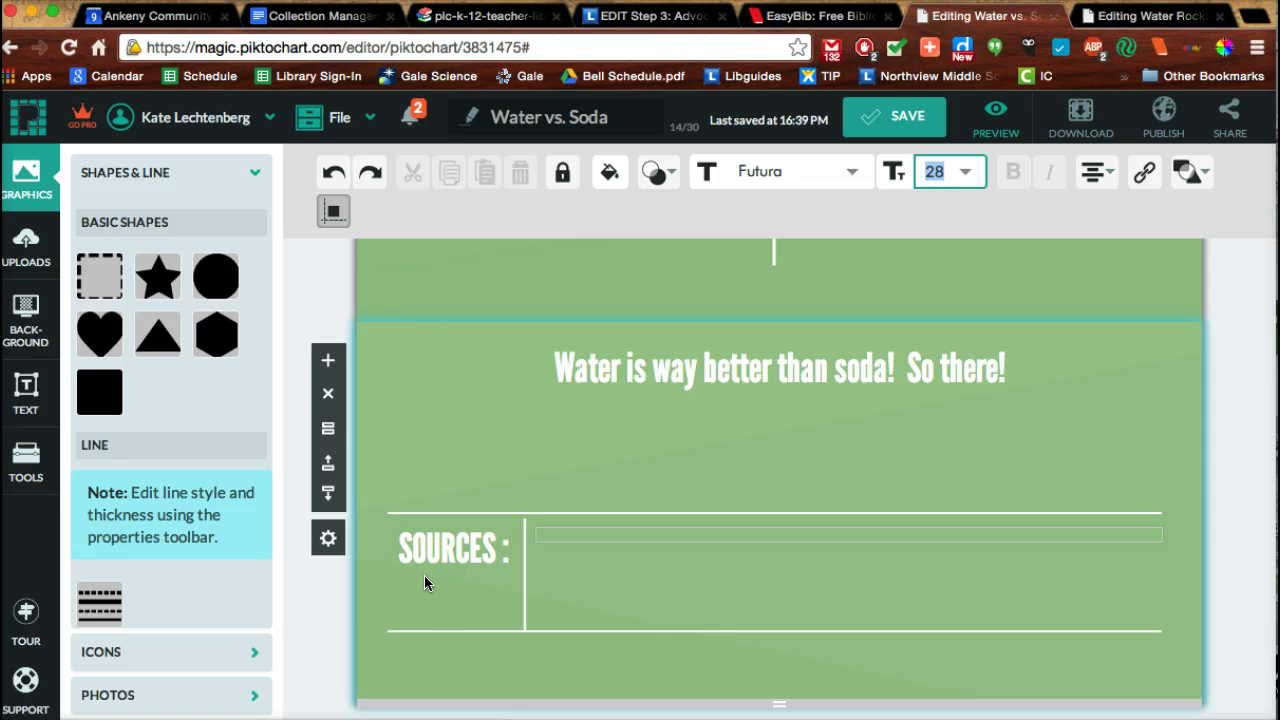
mouse_move(403, 651)
mouse_down()
mouse_move(460, 663)
mouse_move(438, 628)
mouse_up()
click(561, 537)
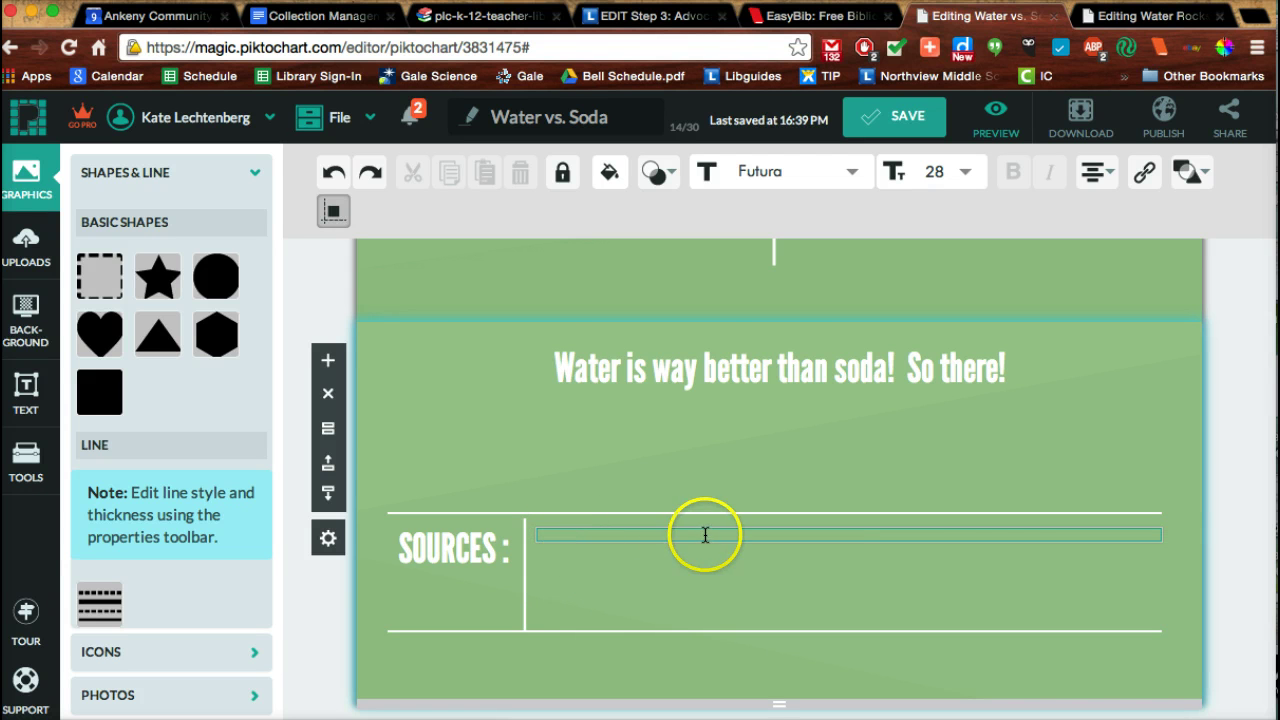
Step: Open the EasyBib project's Bibliography view
click(802, 15)
click(186, 254)
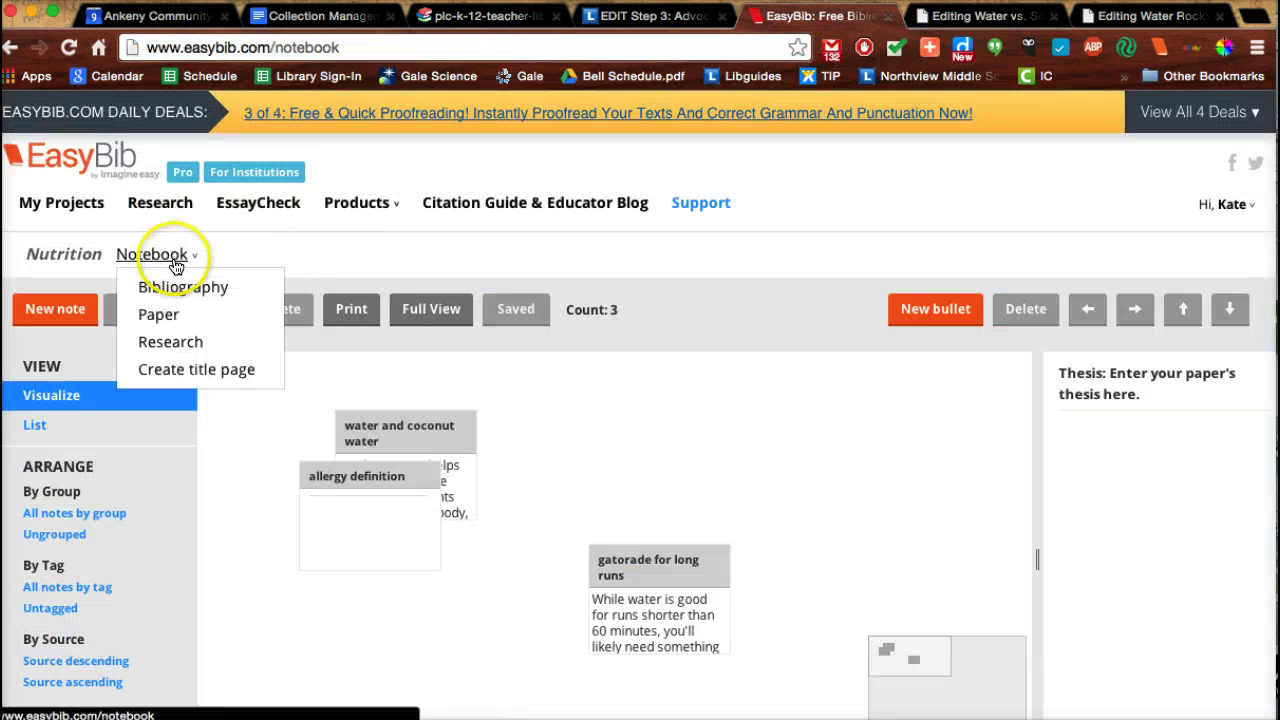
click(184, 288)
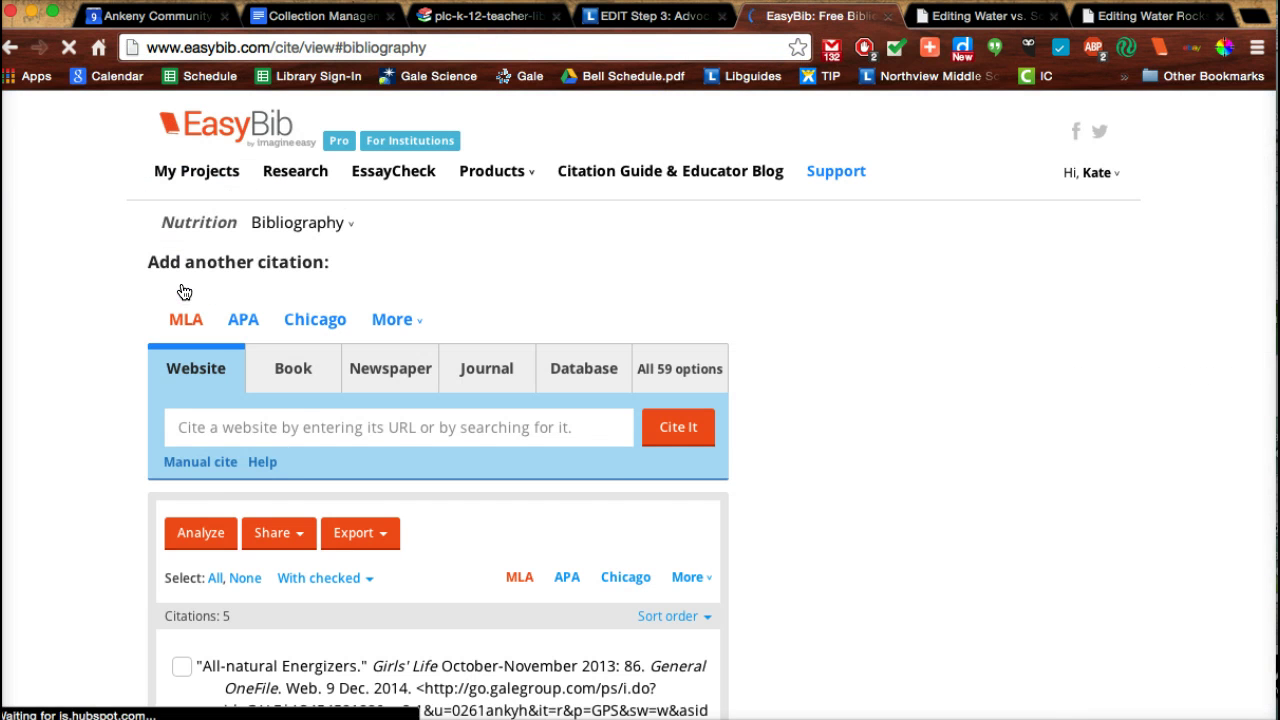
scroll(286, 409, down, 5)
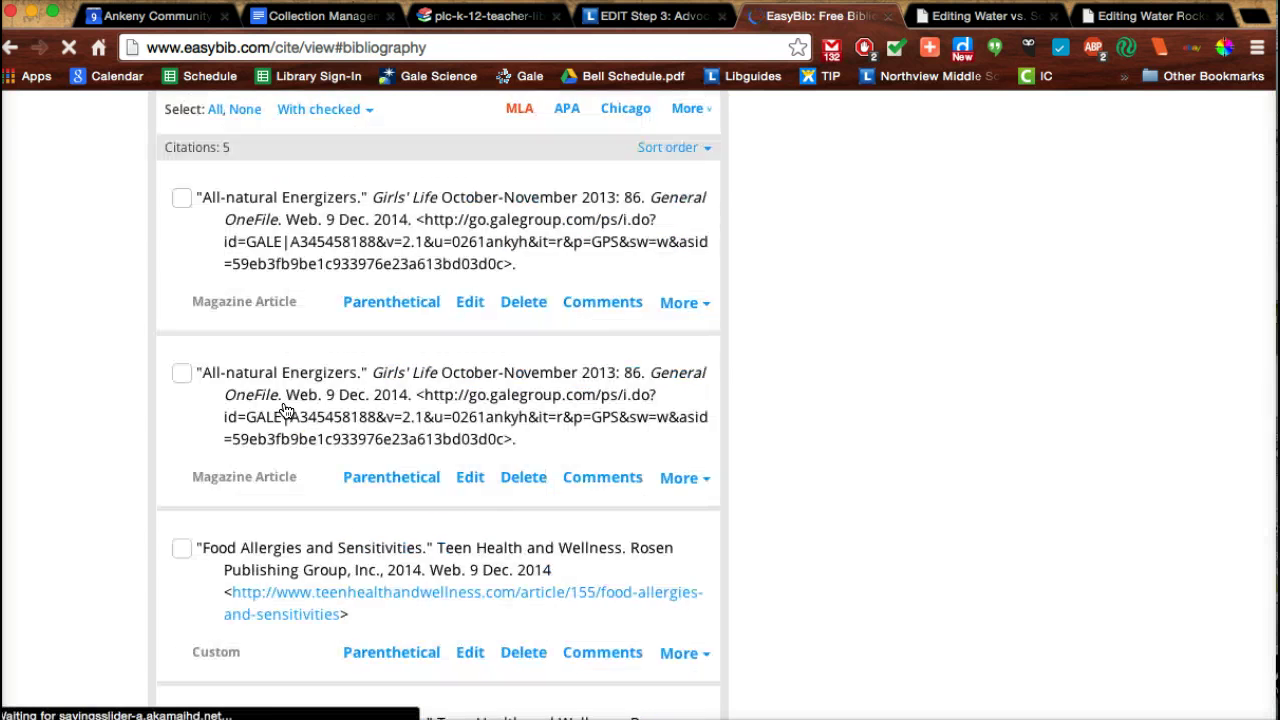
scroll(286, 410, down, 1)
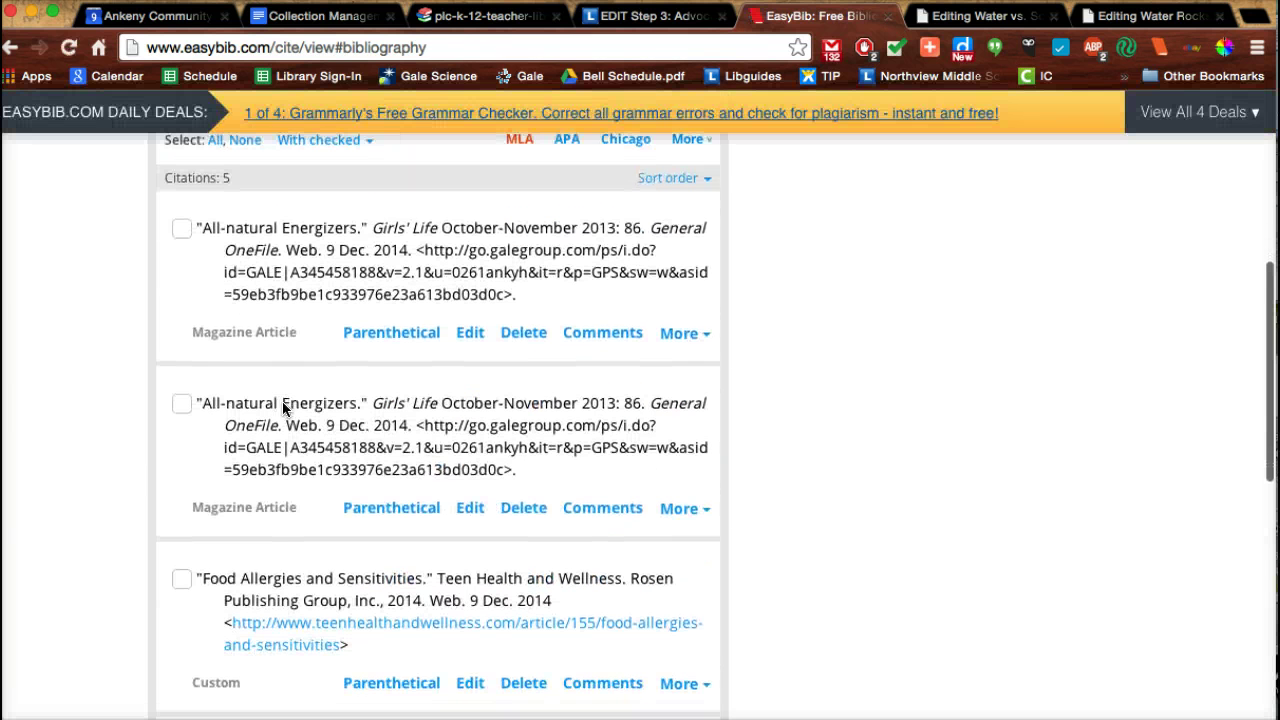
Step: Delete the duplicate All-natural Energizers and Food Allergies and Sensitivities citations, leaving three
click(521, 510)
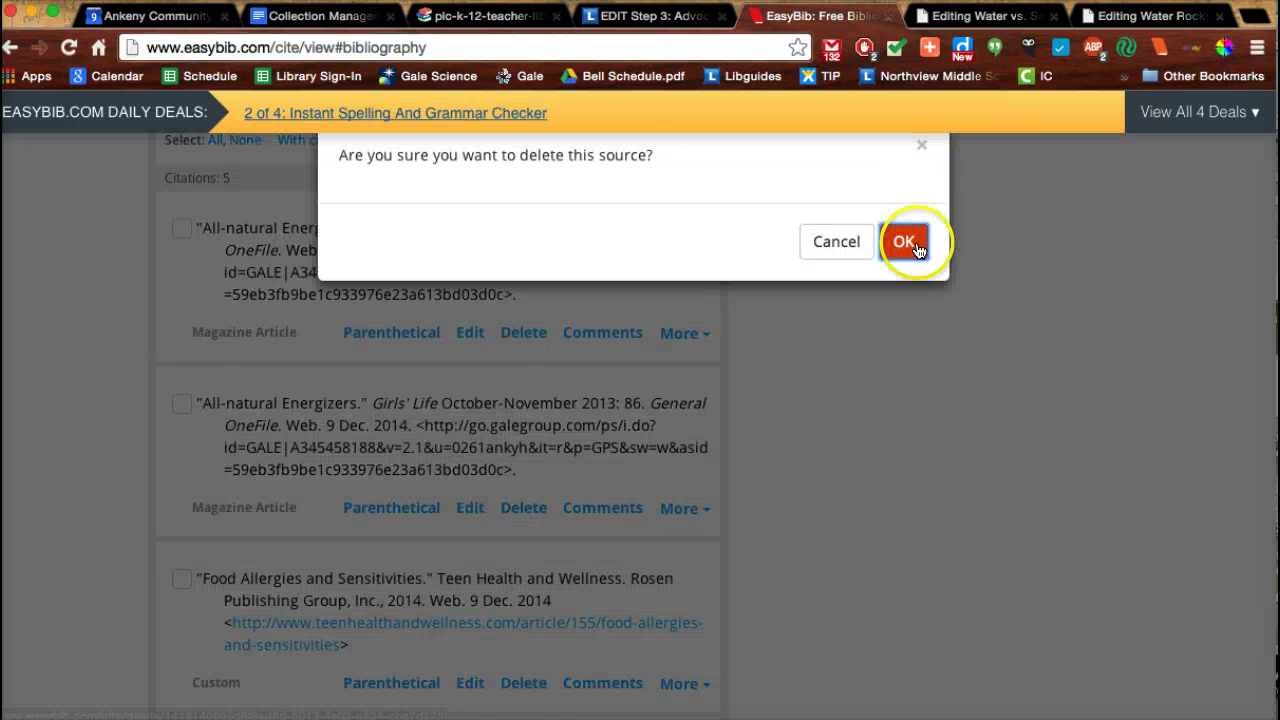
click(900, 245)
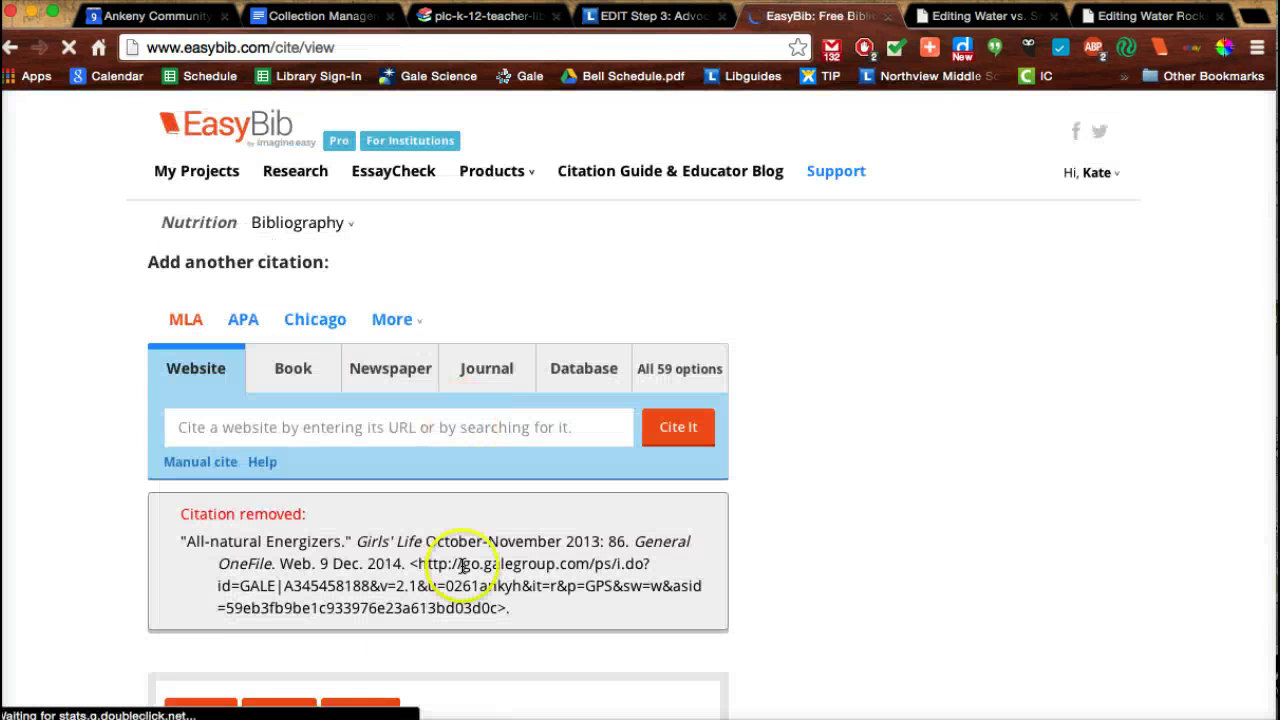
scroll(490, 620, down, 4)
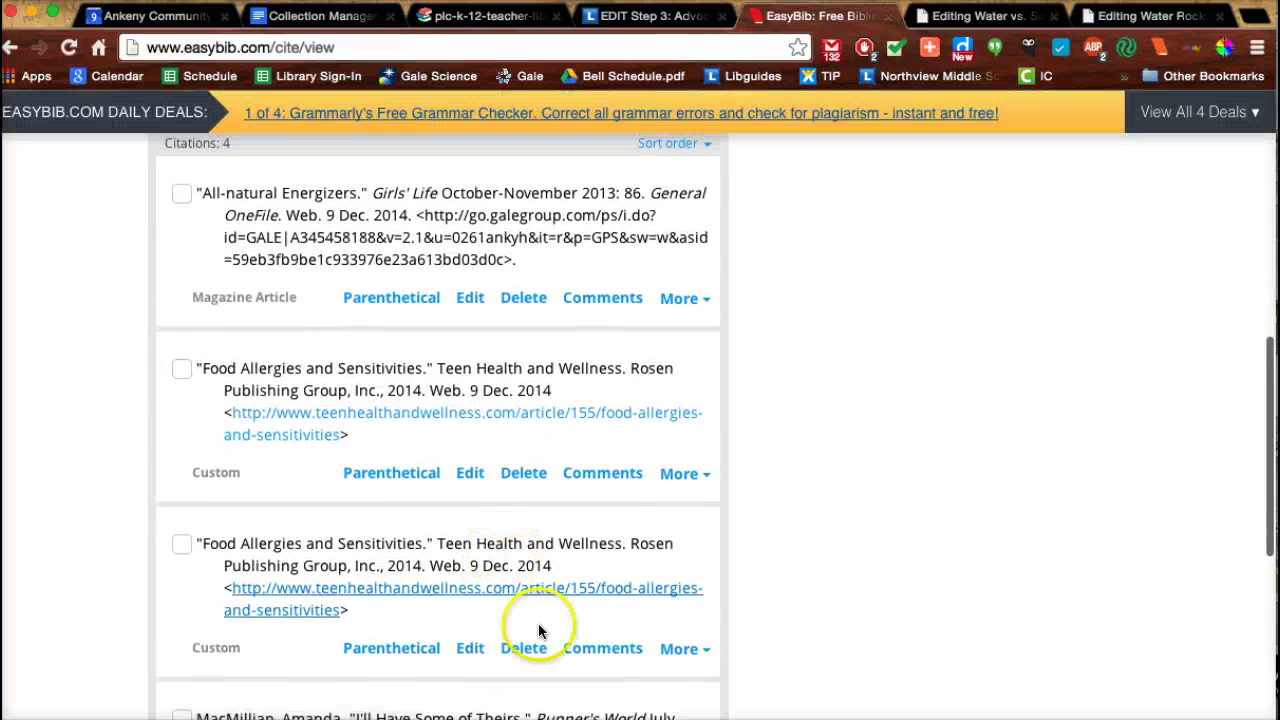
click(525, 648)
click(903, 243)
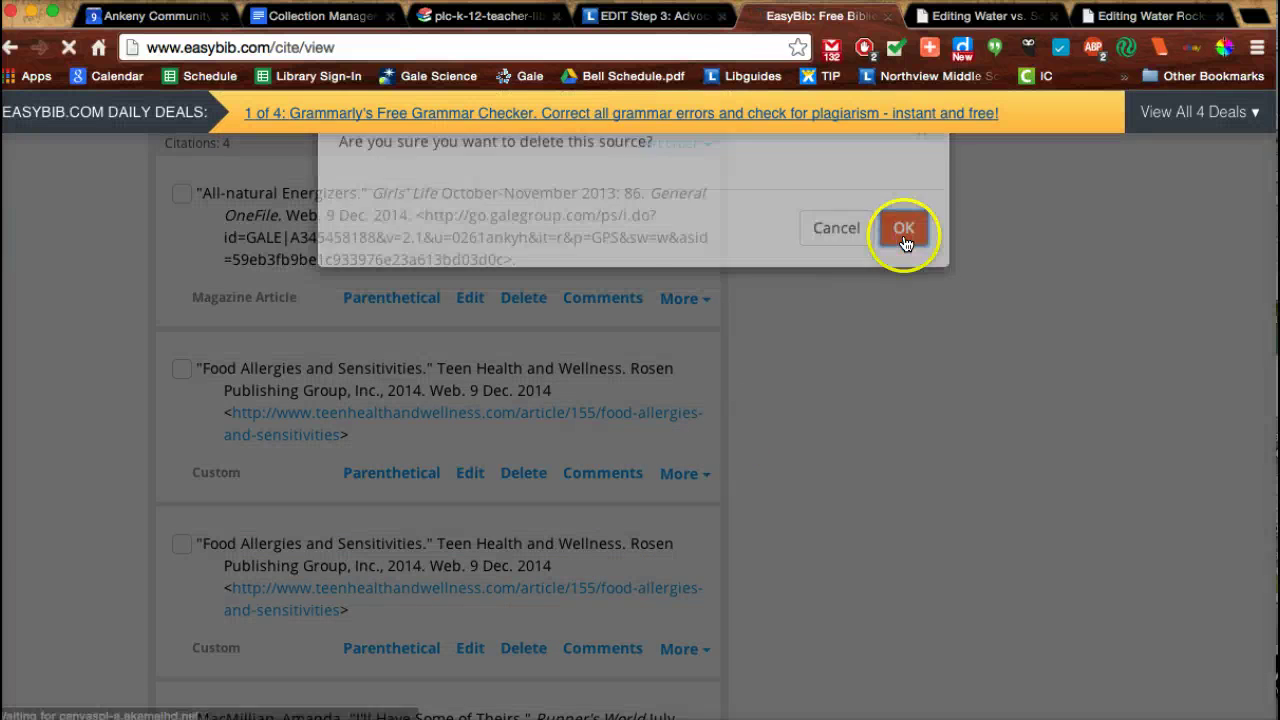
scroll(400, 371, down, 5)
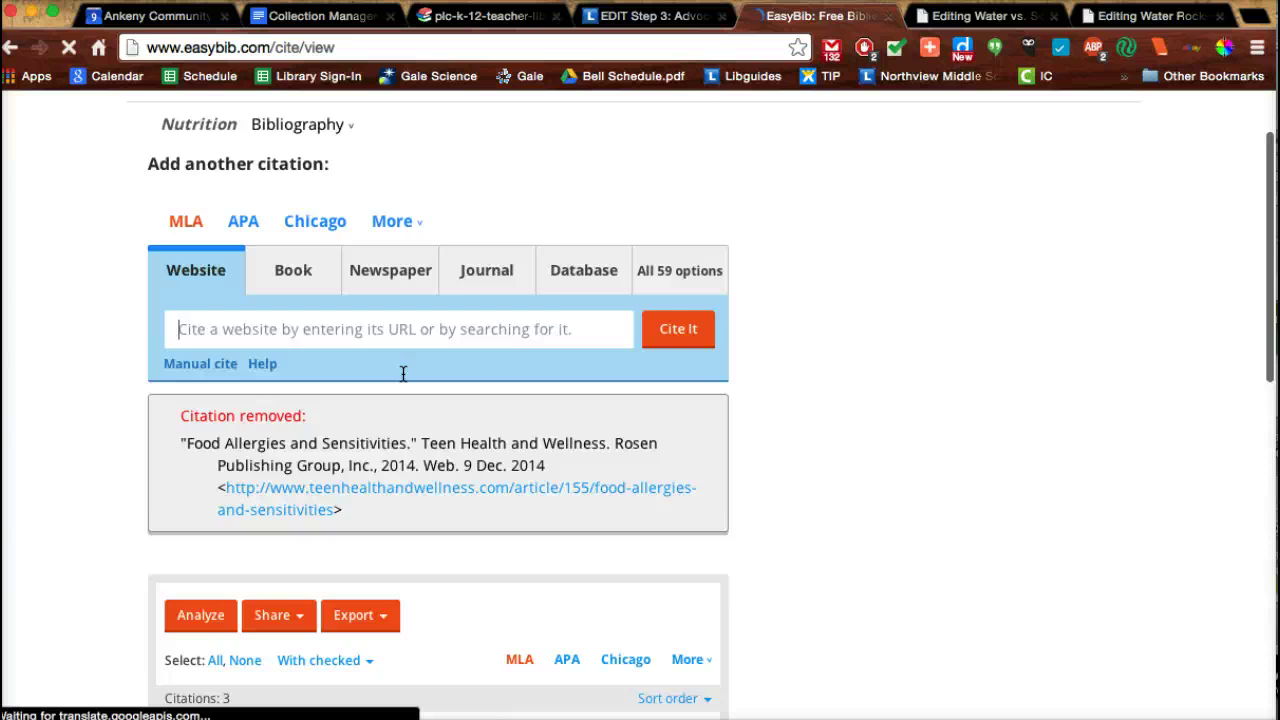
scroll(403, 373, down, 2)
scroll(403, 373, up, 4)
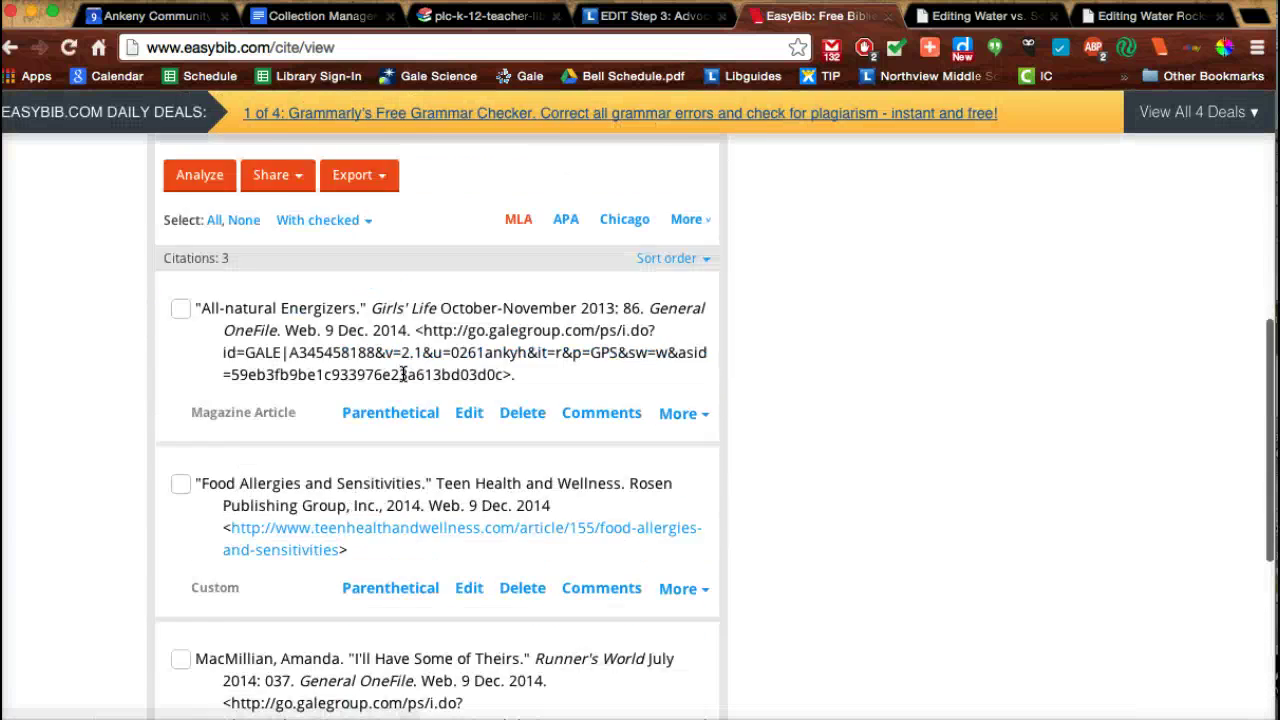
scroll(403, 373, up, 1)
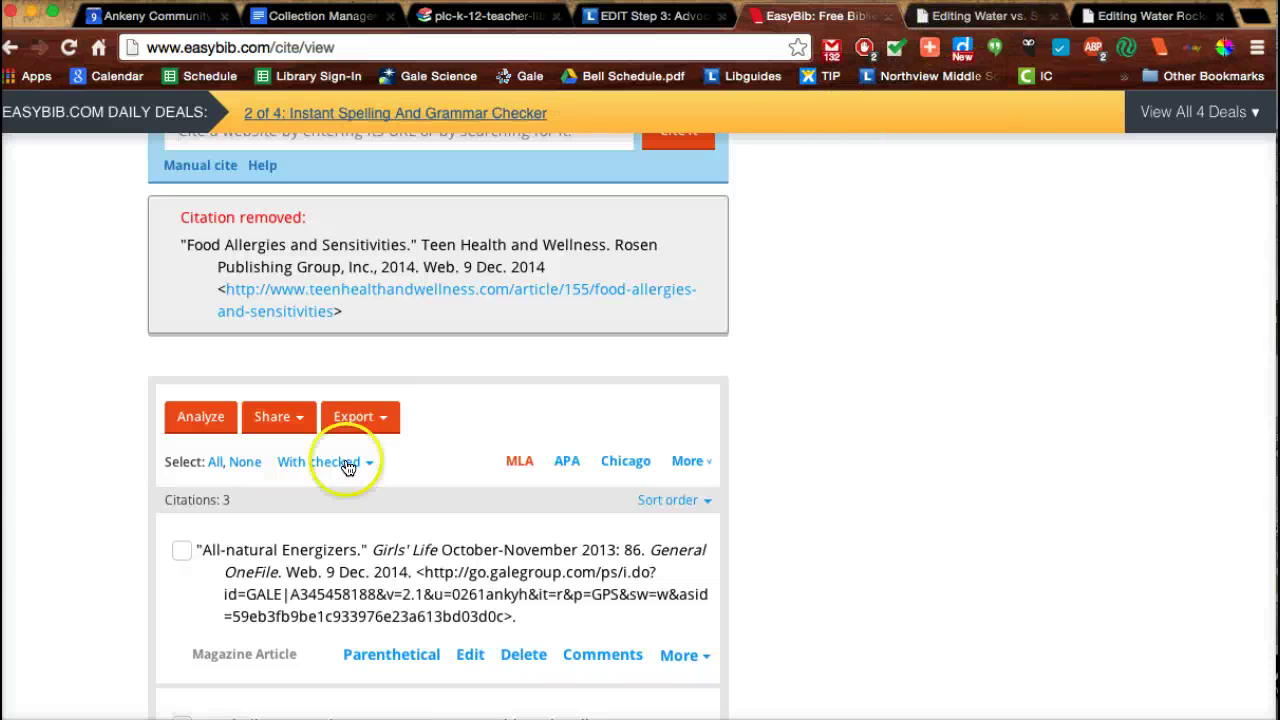
scroll(335, 480, down, 5)
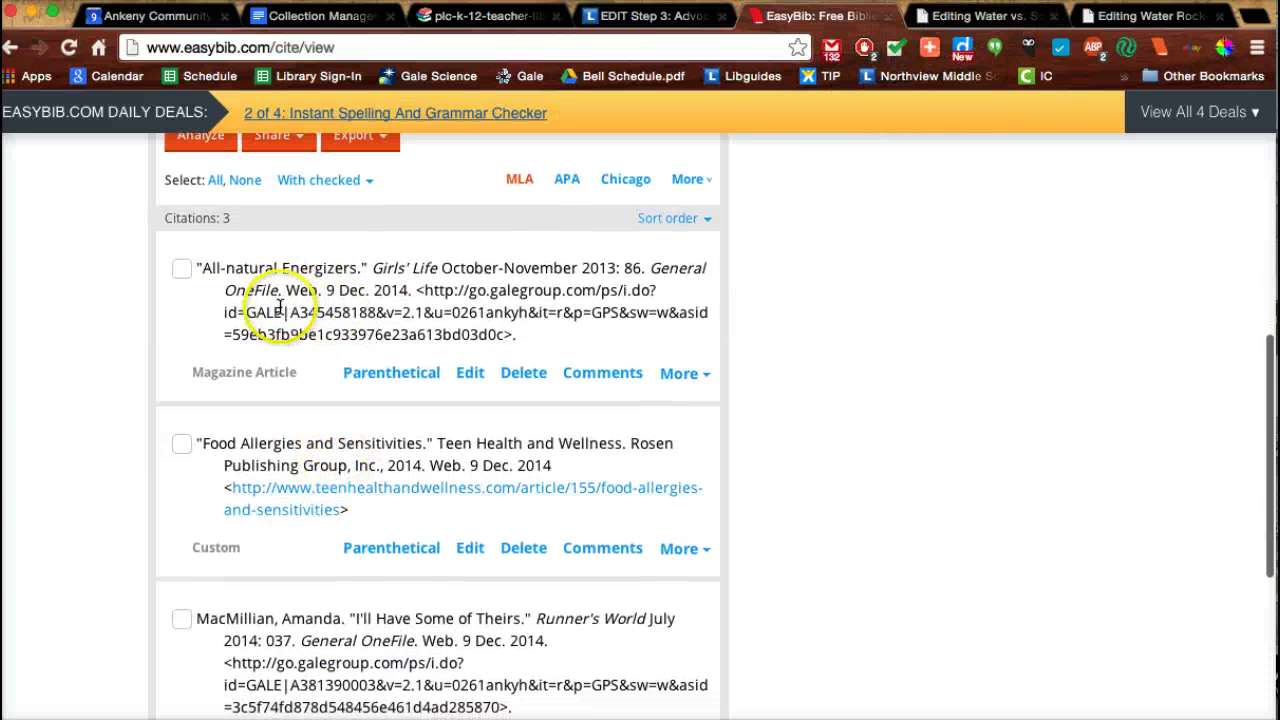
scroll(295, 290, down, 1)
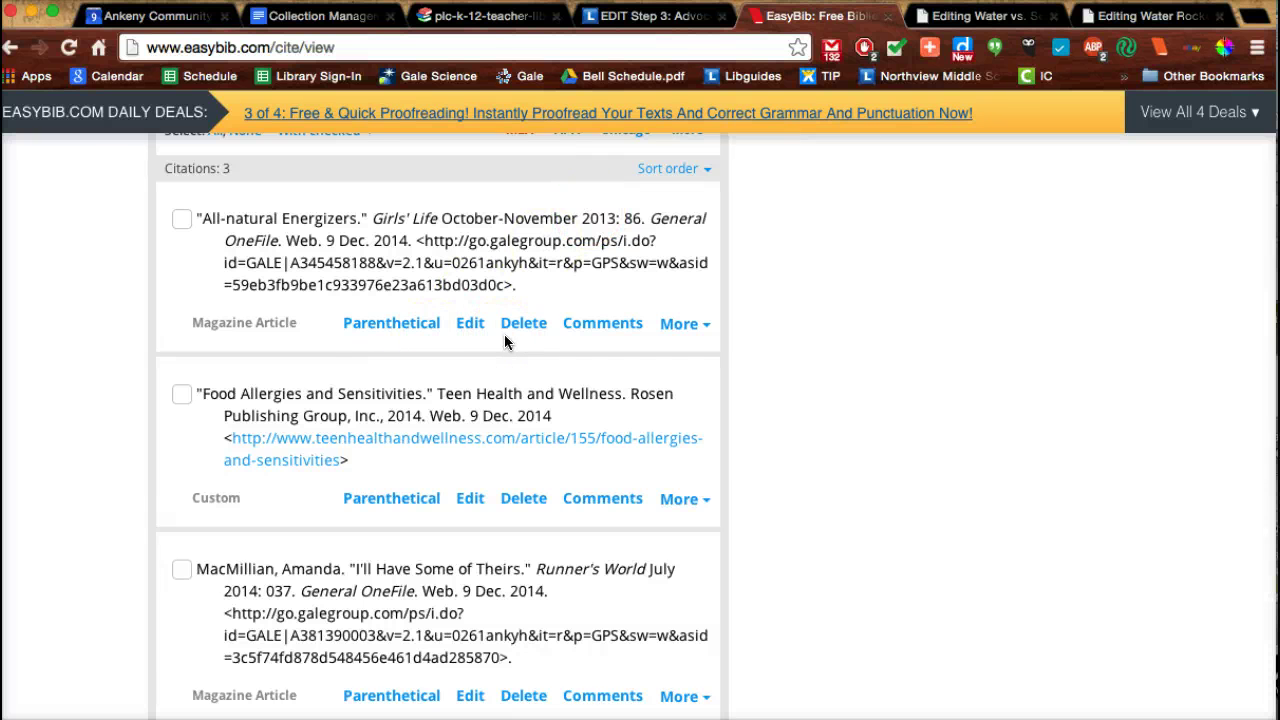
scroll(504, 342, up, 5)
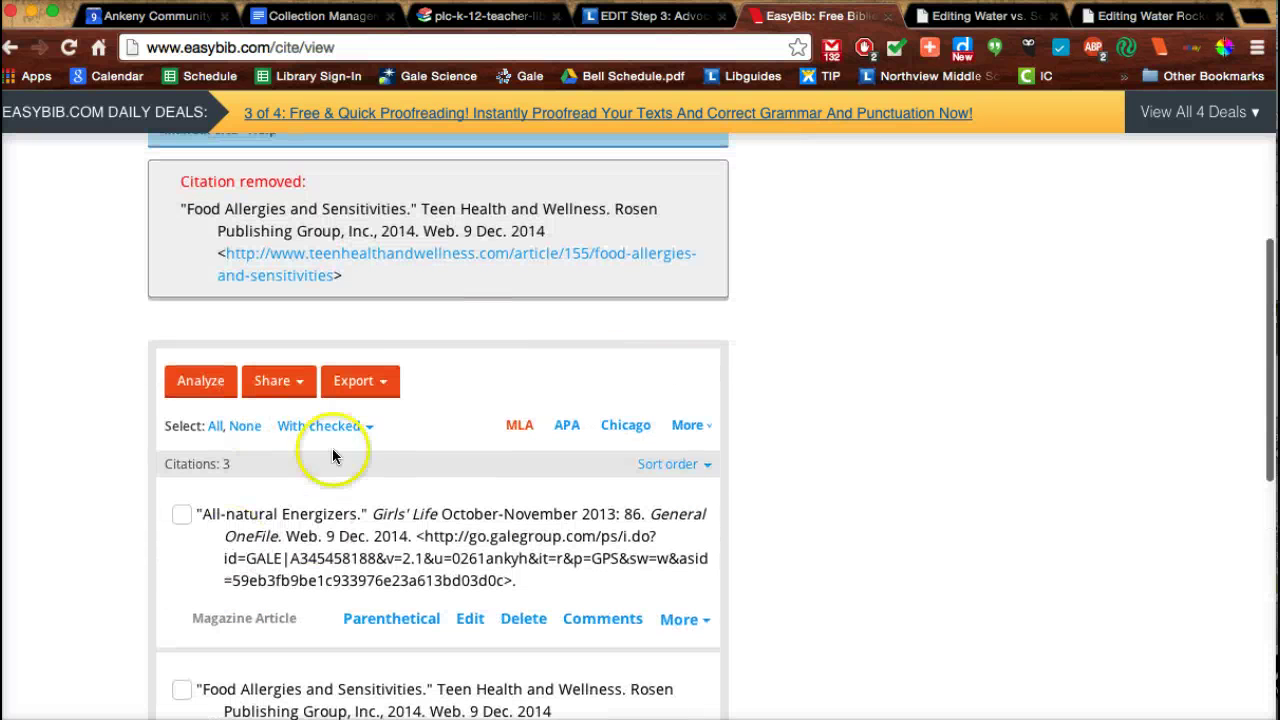
Step: Export the Works Cited as copy-and-paste text, copy all three citations, and return to Water vs. Soda
click(365, 380)
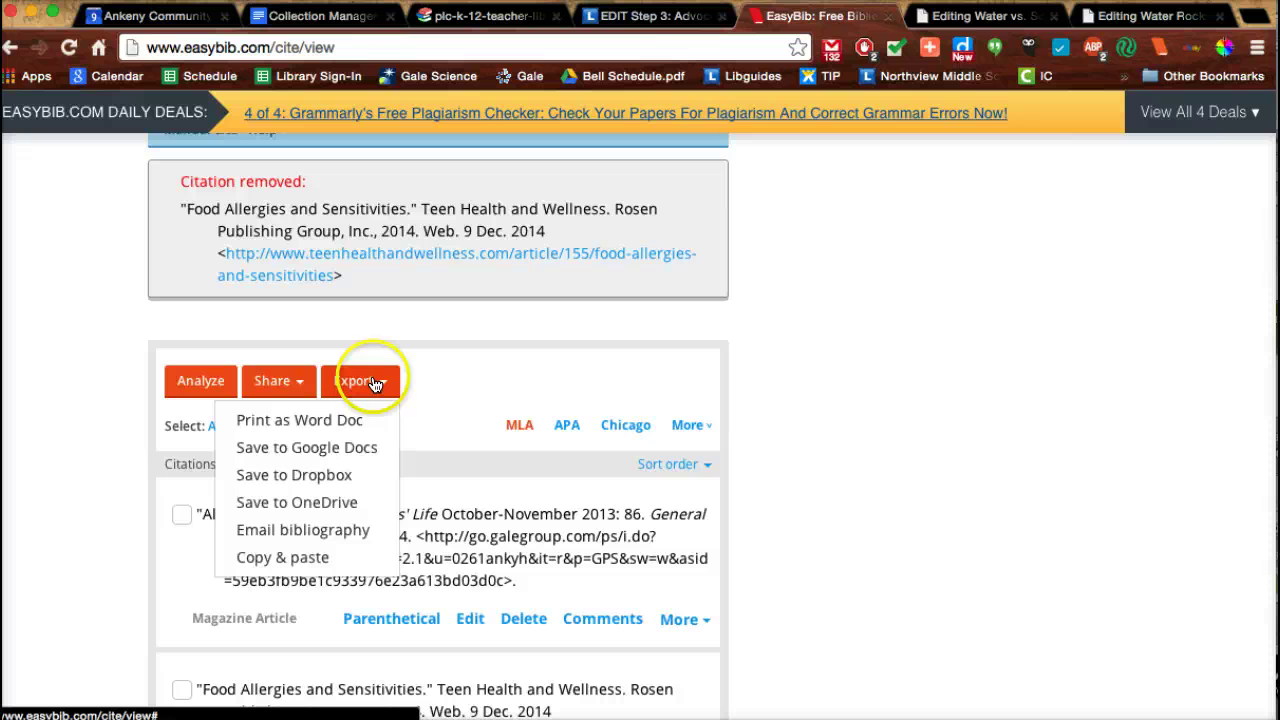
click(304, 560)
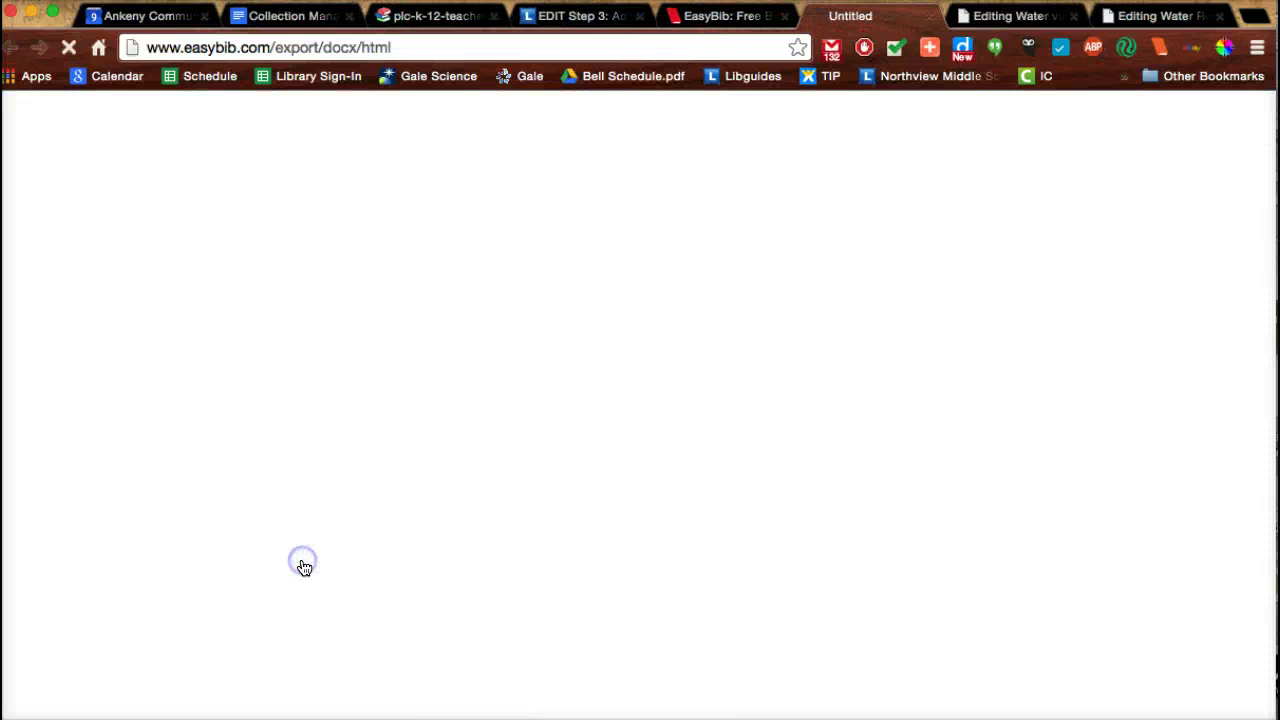
drag(297, 537, 208, 388)
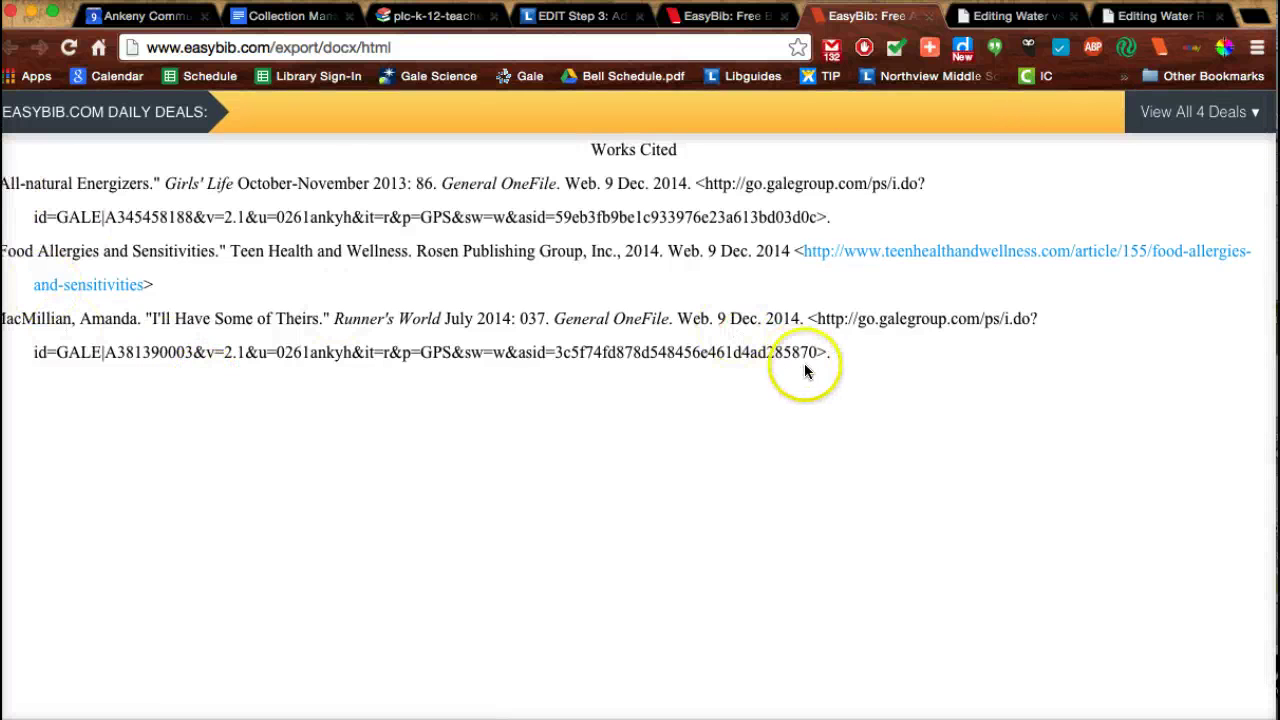
drag(829, 350, 42, 185)
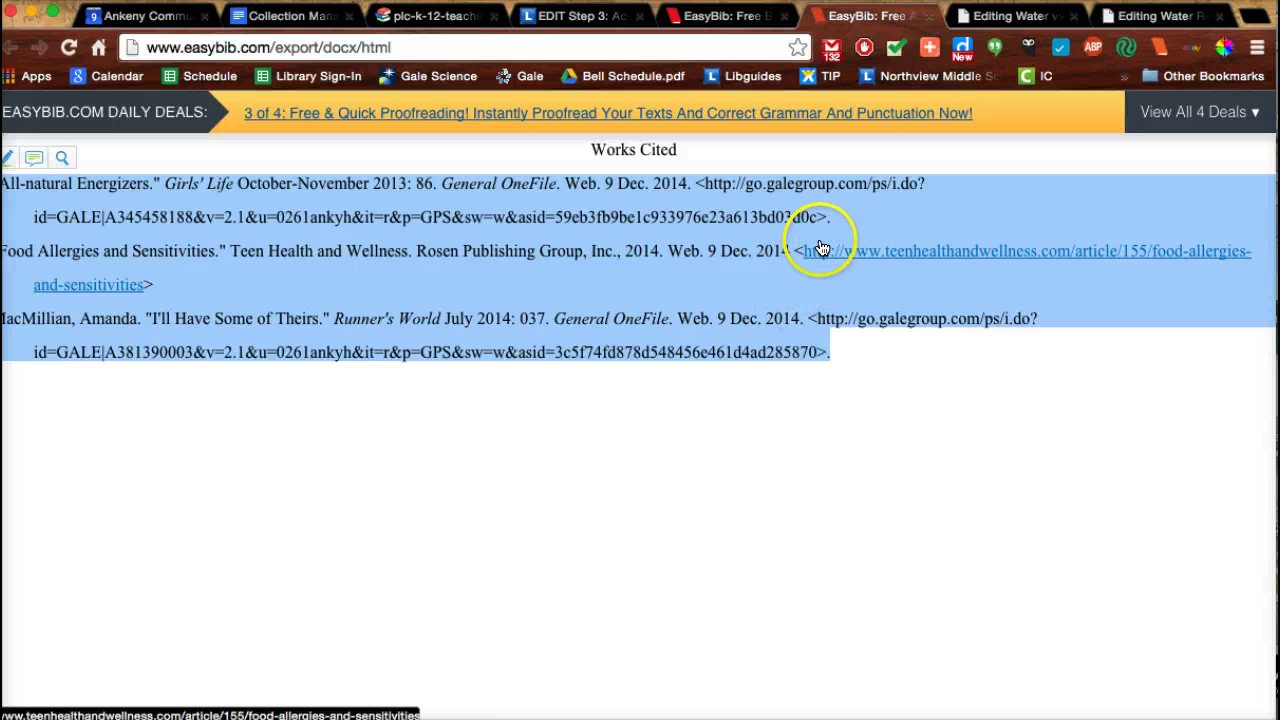
click(990, 16)
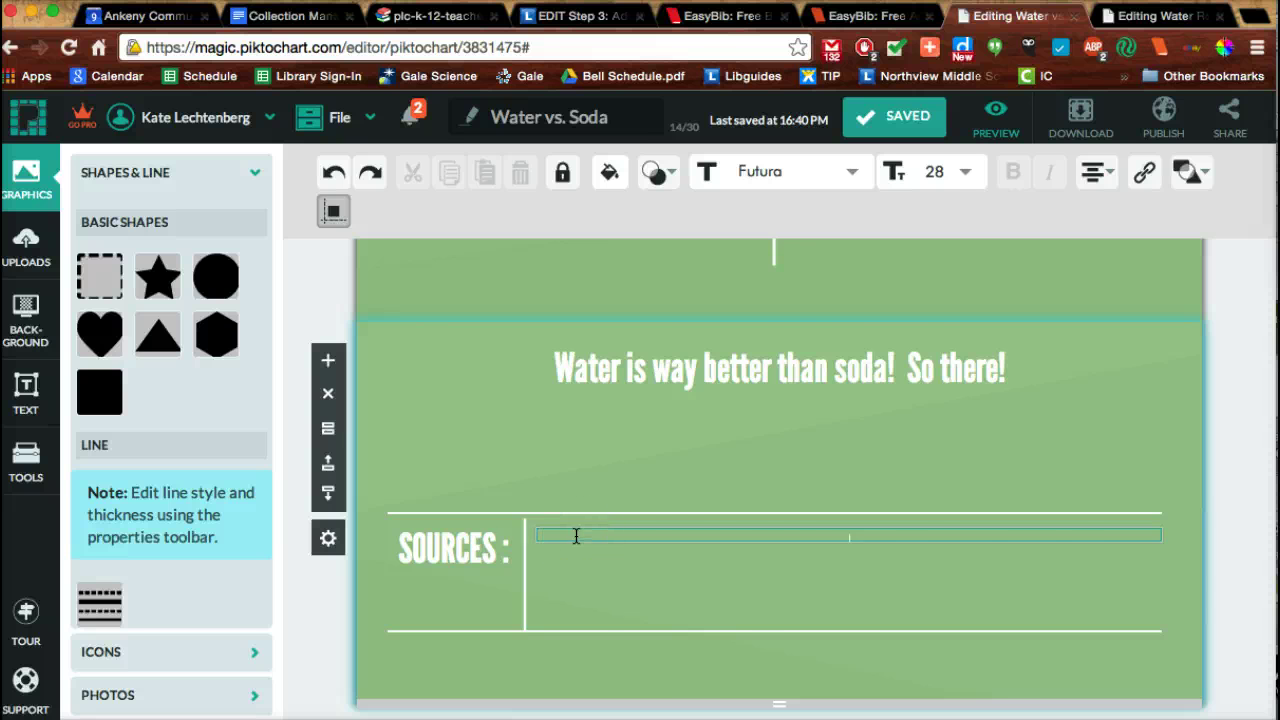
Step: Paste the three Works Cited citations into the Sources box and set them to font size 12
key(ctrl+v)
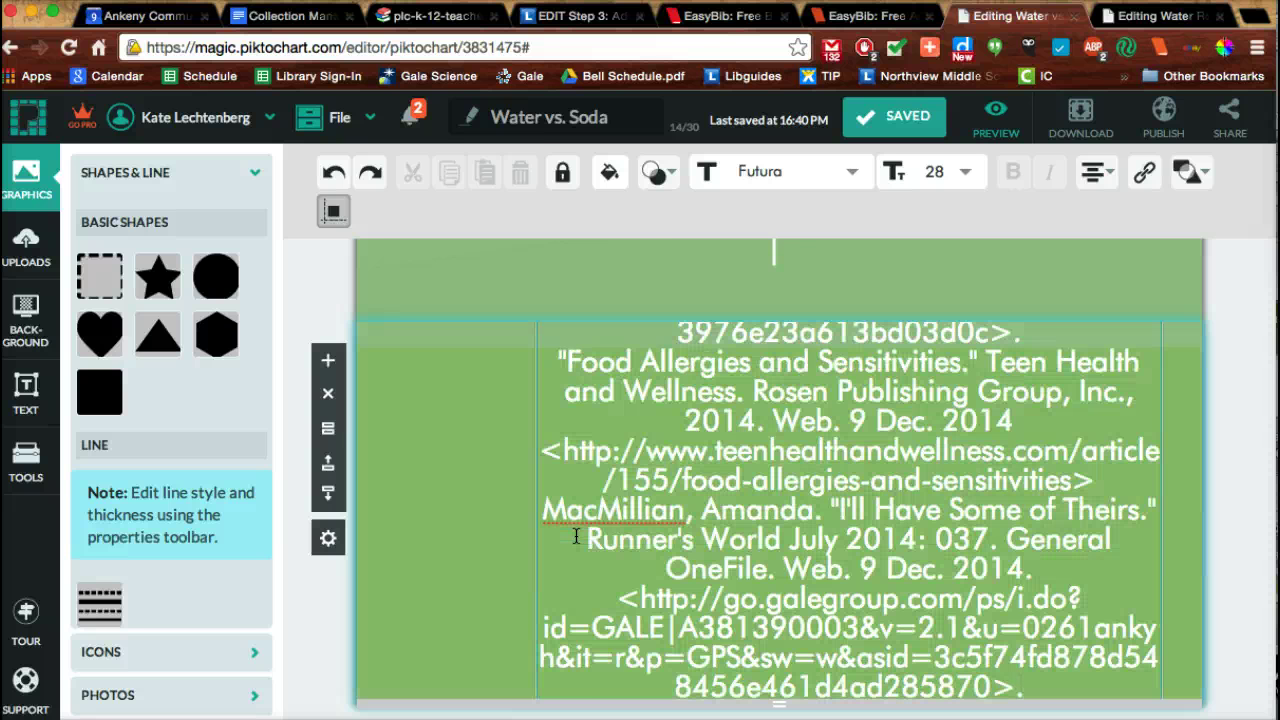
scroll(572, 537, up, 2)
scroll(572, 535, down, 1)
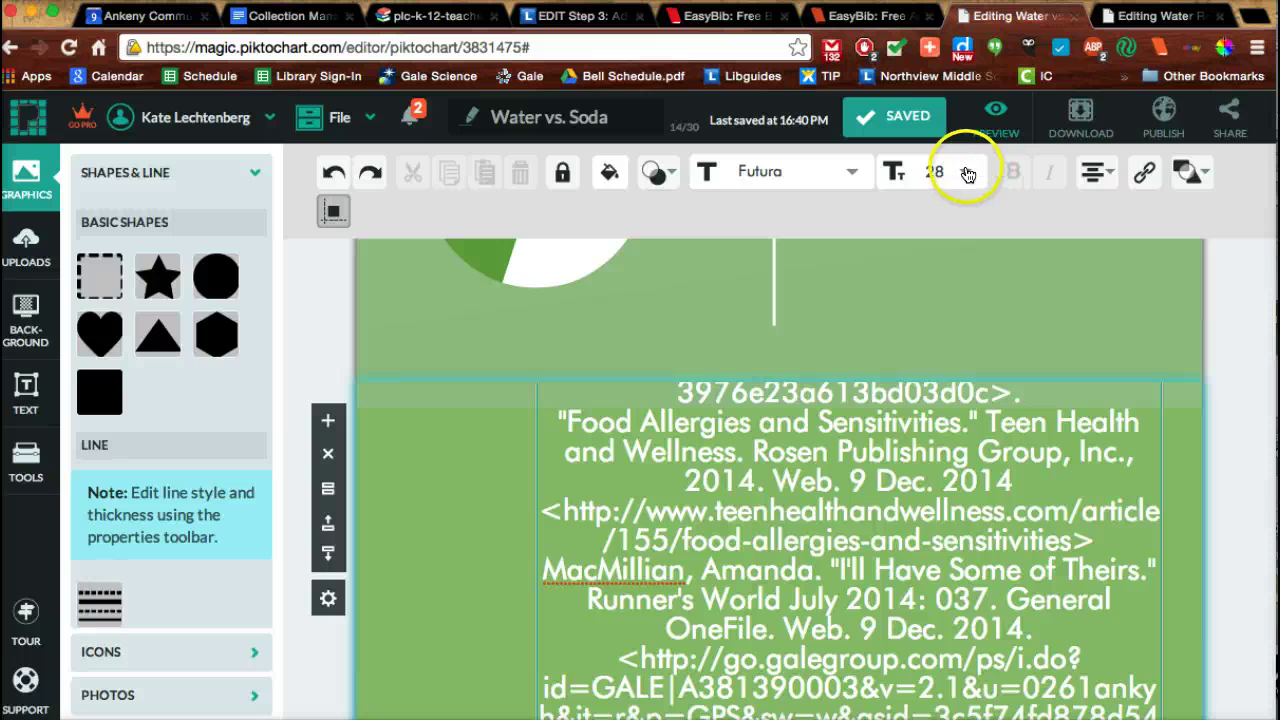
click(968, 174)
click(908, 237)
scroll(908, 249, up, 5)
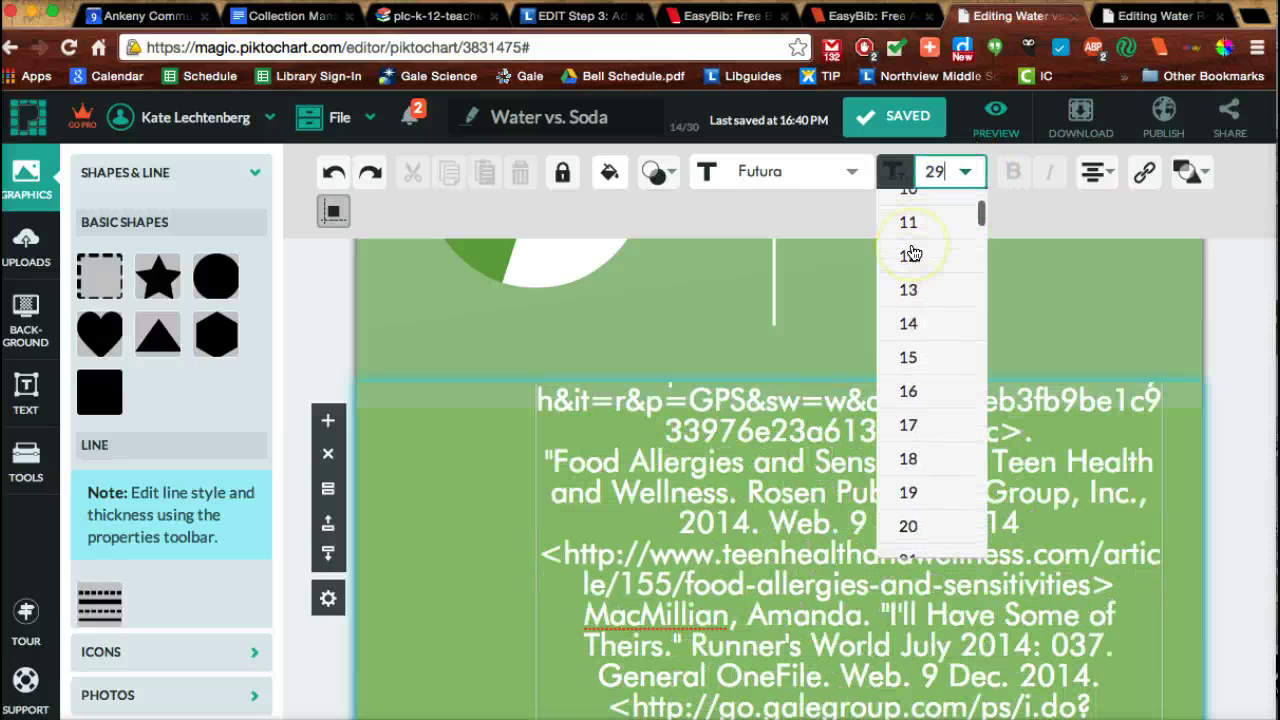
click(911, 254)
click(757, 604)
click(744, 617)
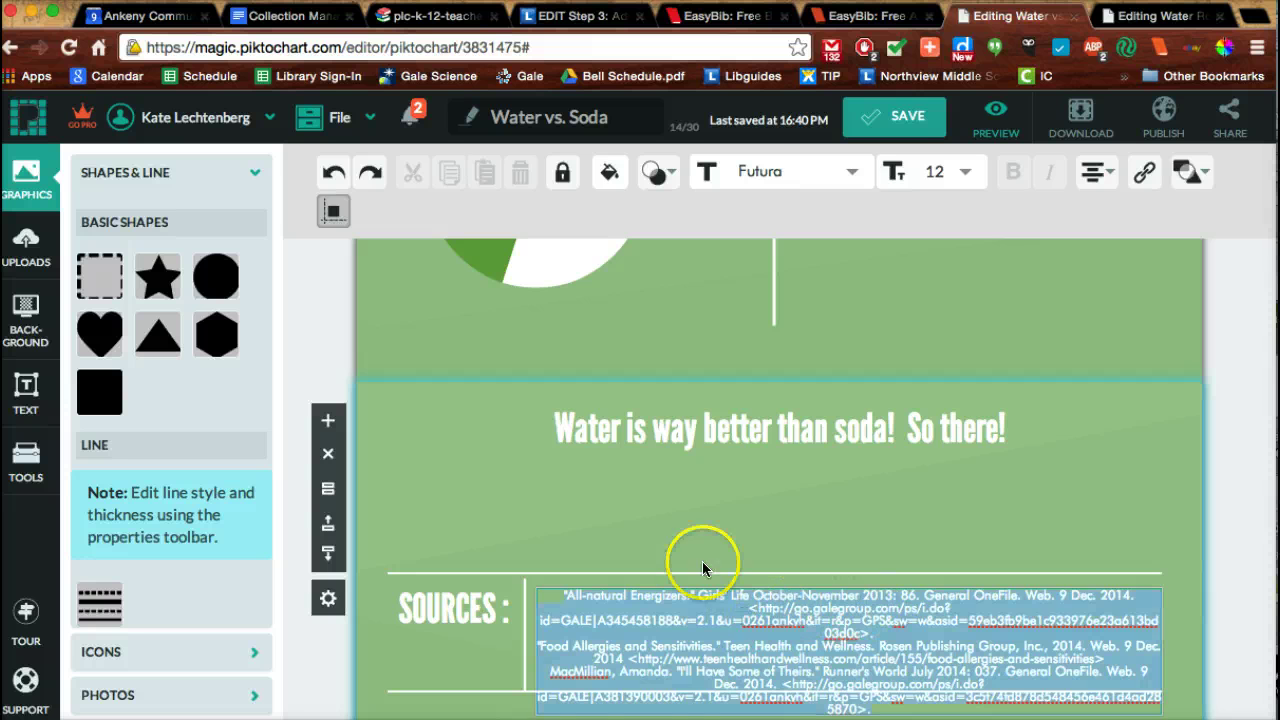
Step: Left-align the citations, remove the first citation's Gale URL, and put Food Allergies on a new line
click(1092, 173)
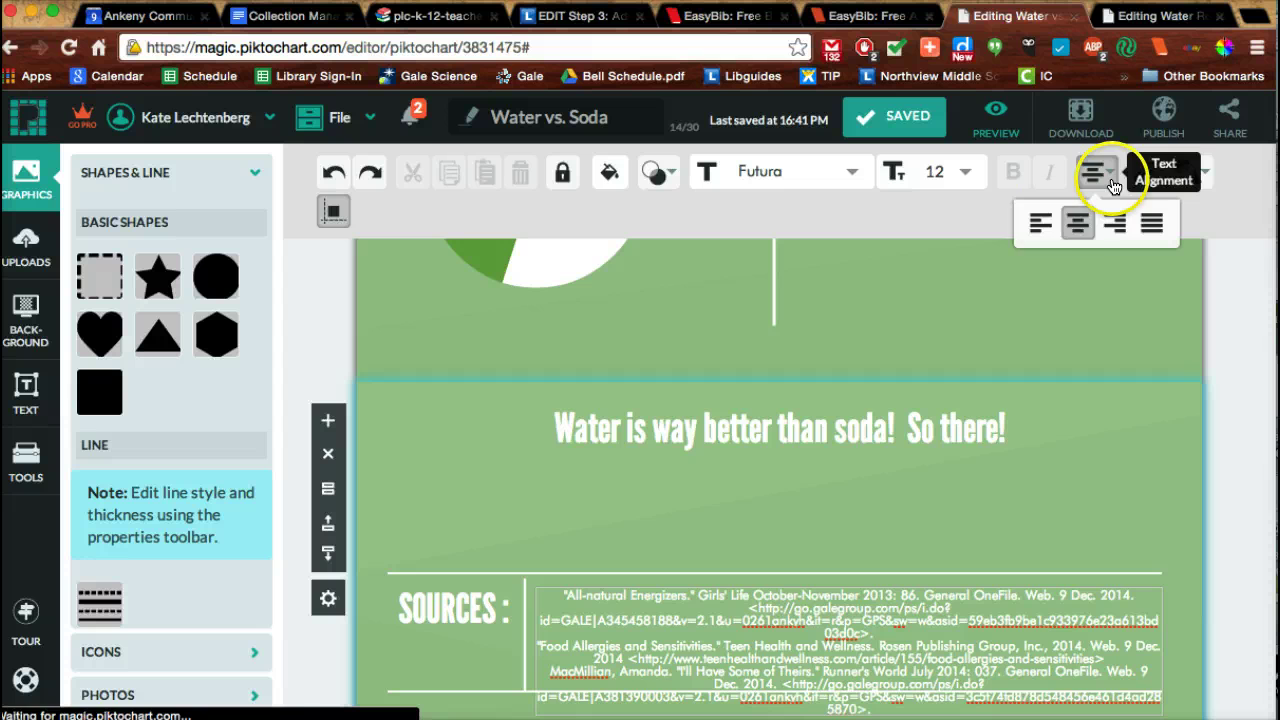
click(1039, 224)
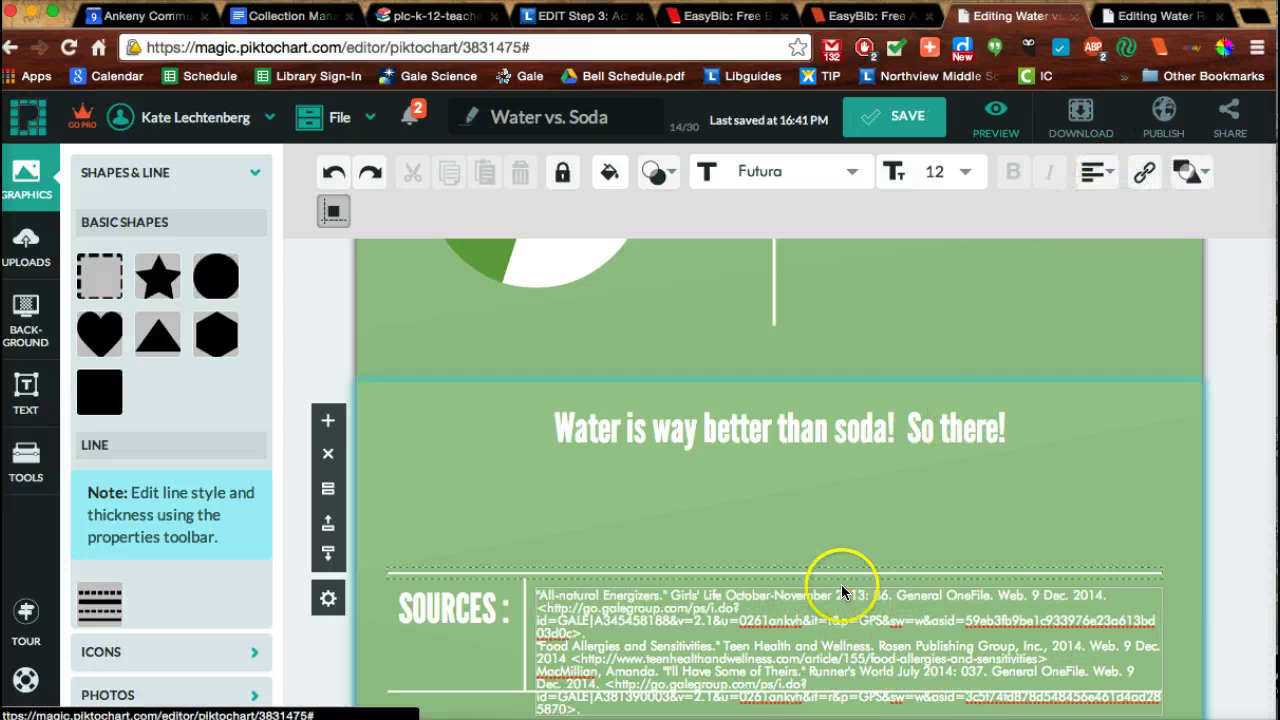
click(737, 606)
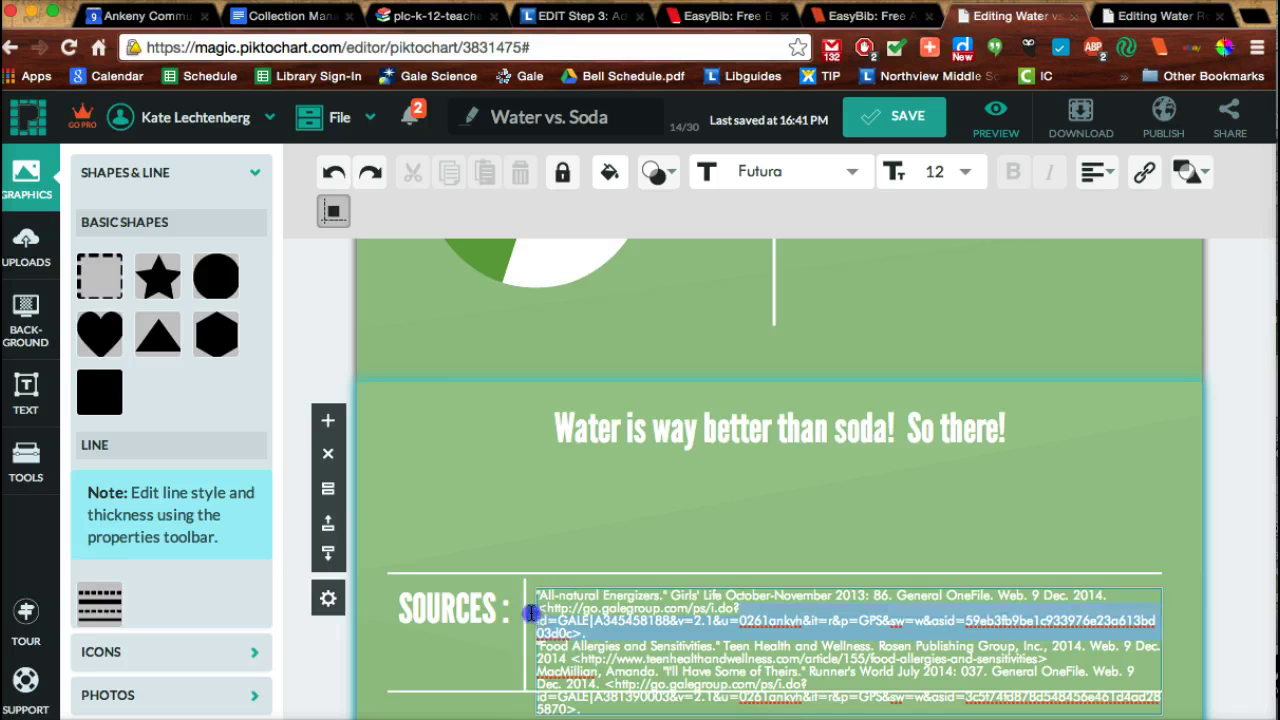
key(BackSpace)
click(1037, 622)
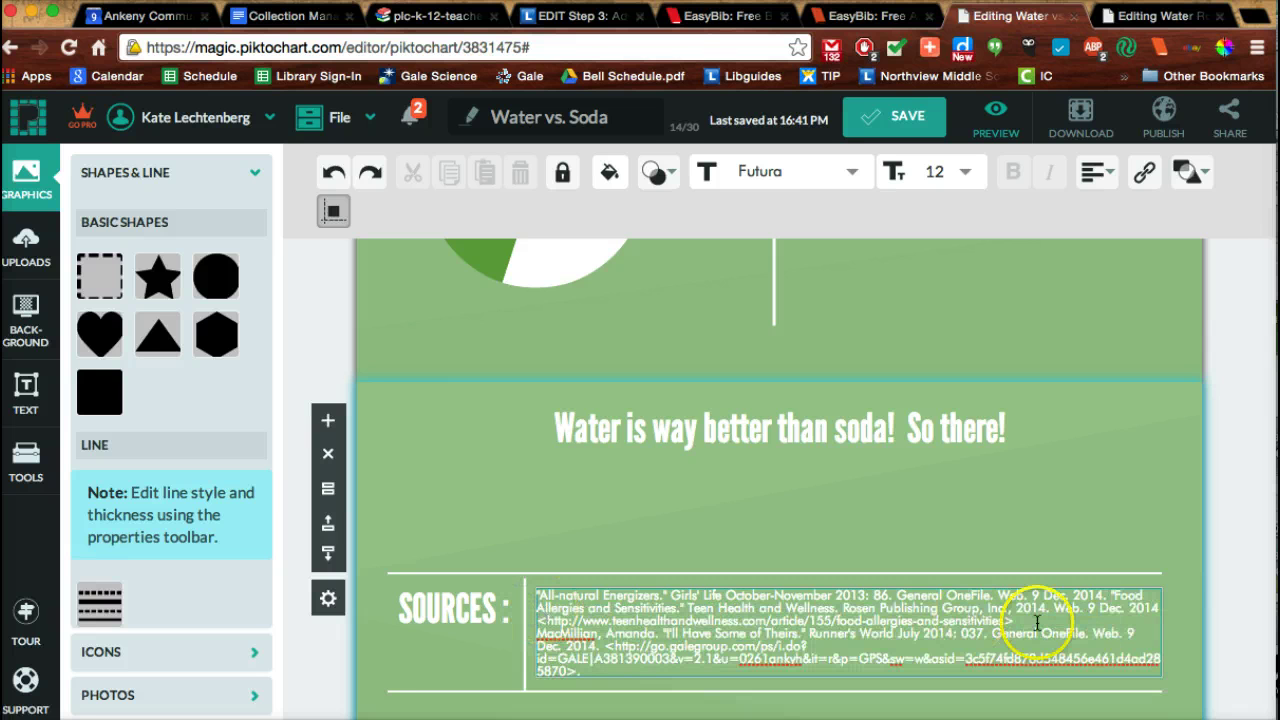
key(Return)
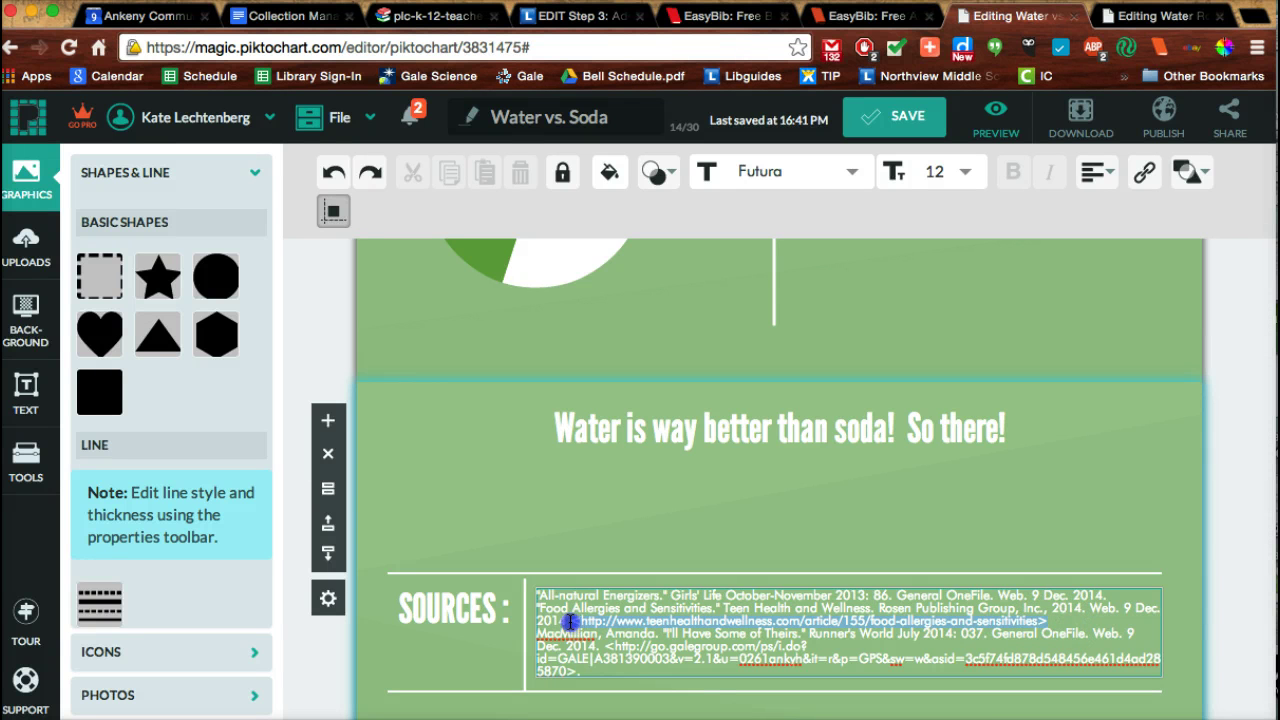
Step: Delete the web addresses from the second and last citations and end with a period
key(BackSpace)
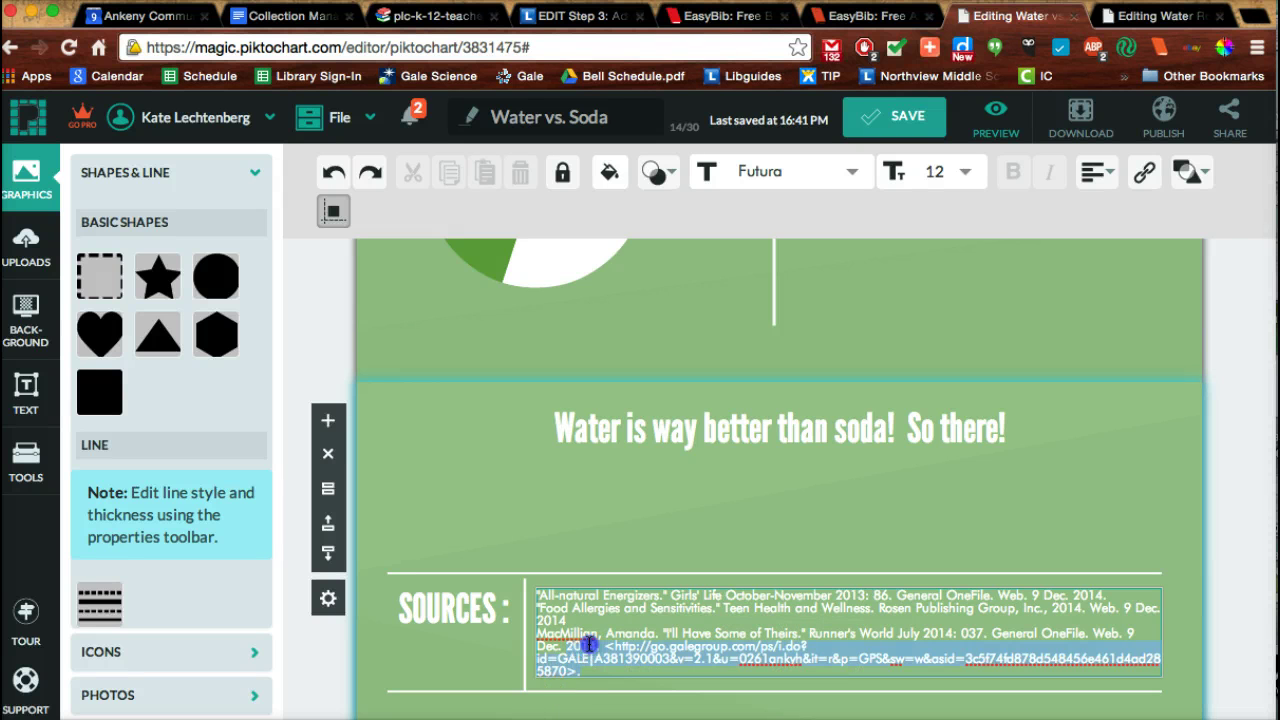
key(BackSpace)
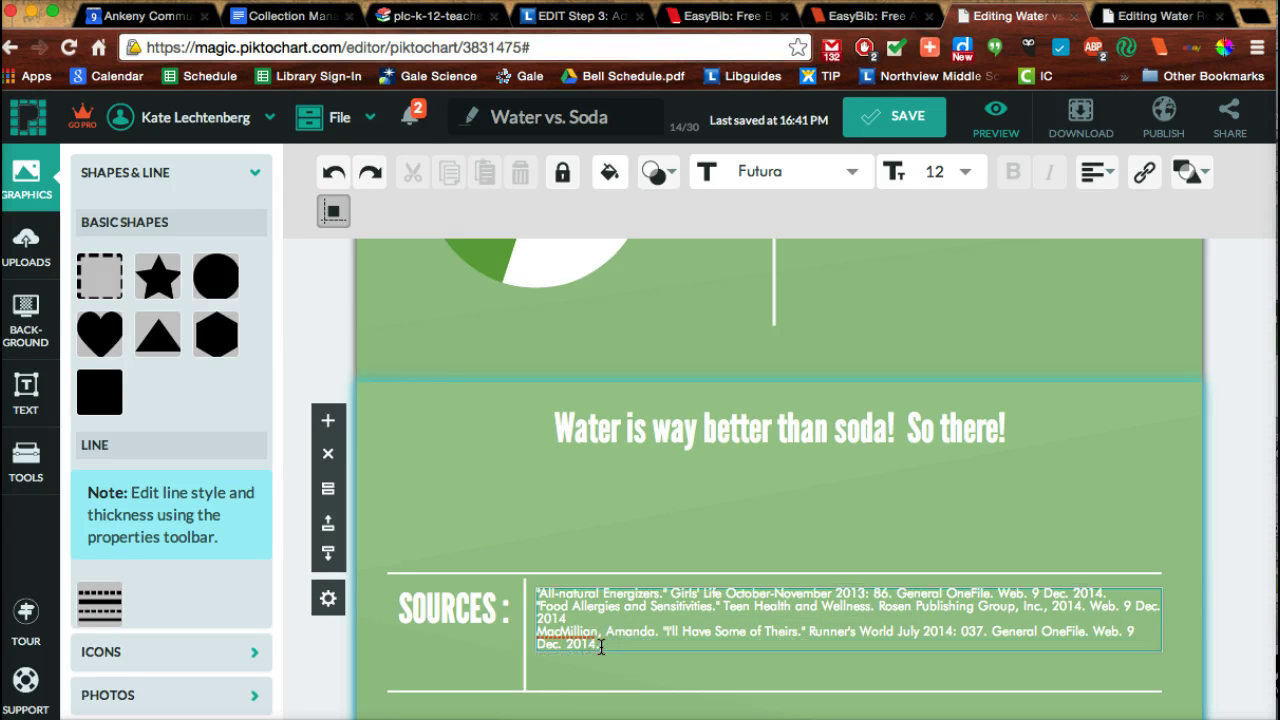
text(.)
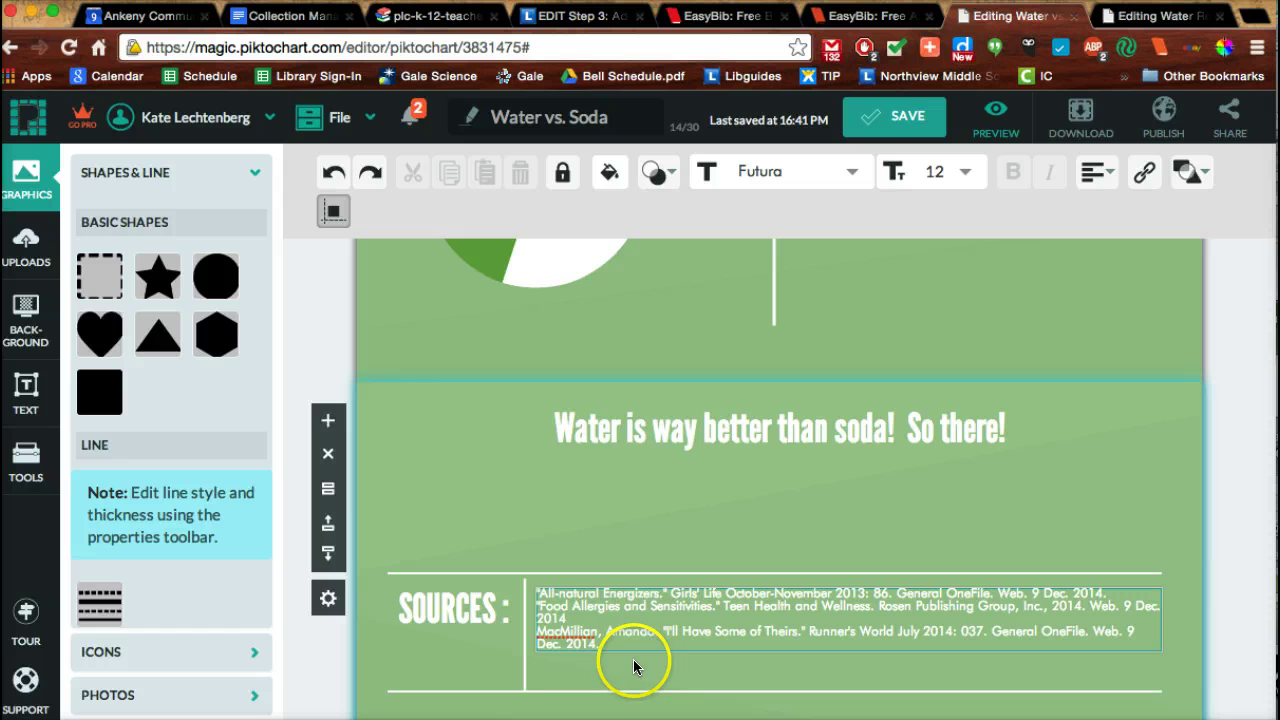
key(Escape)
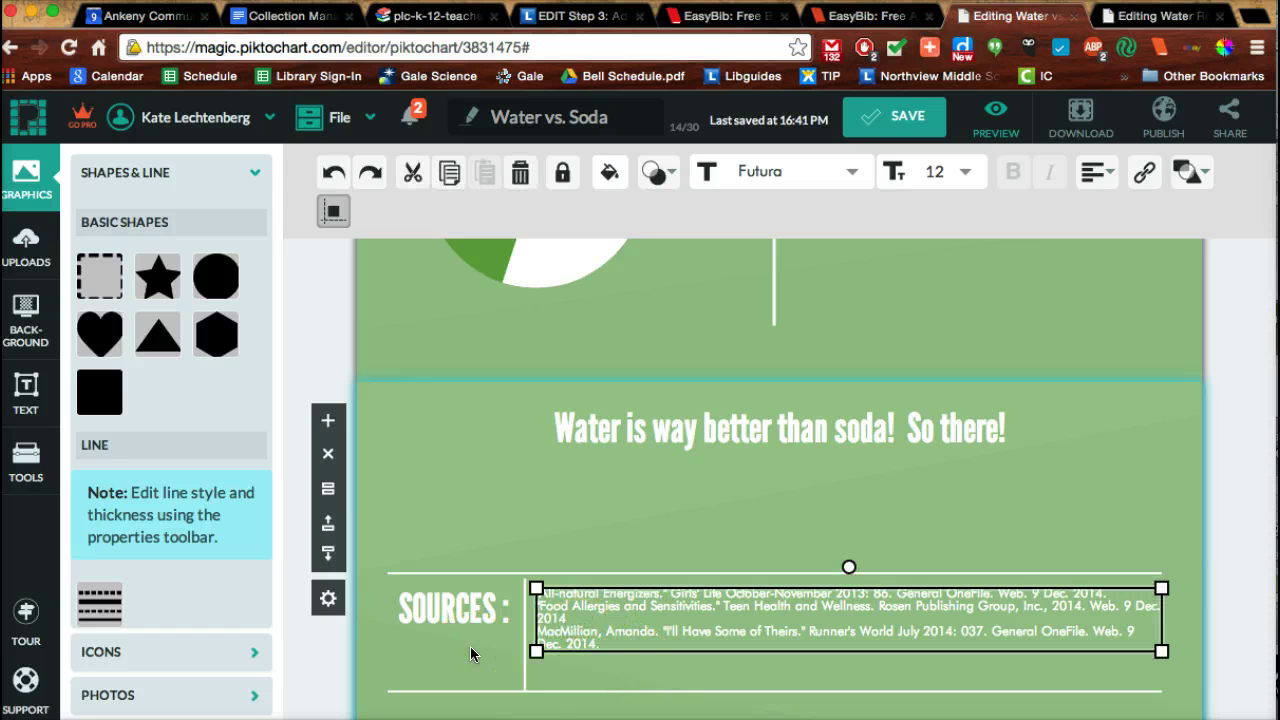
scroll(470, 653, up, 2)
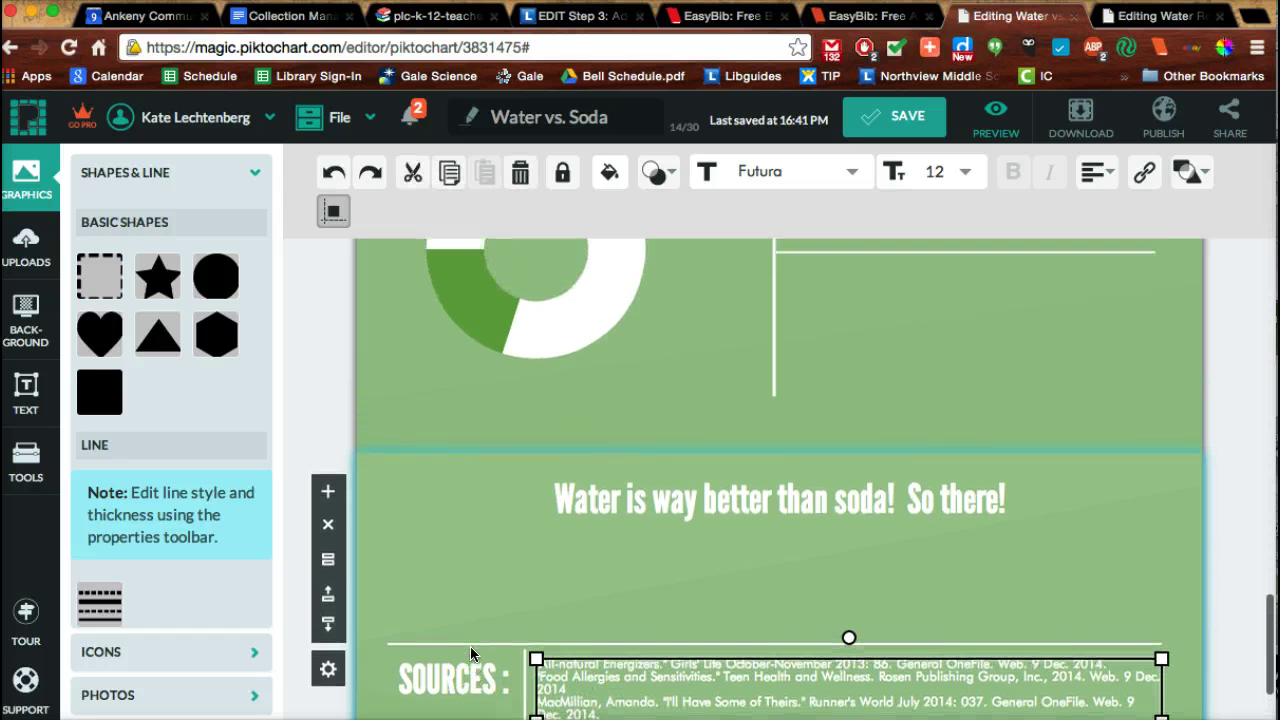
scroll(470, 653, down, 2)
scroll(470, 653, down, 1)
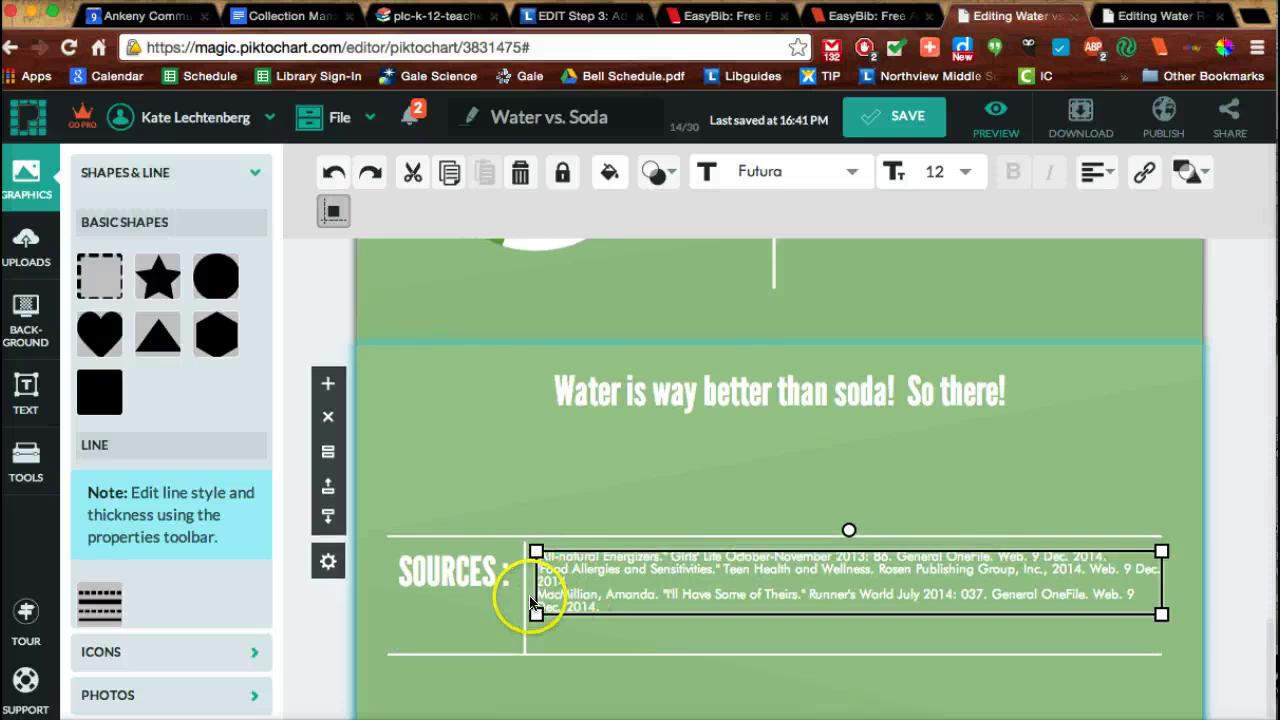
scroll(530, 600, up, 15)
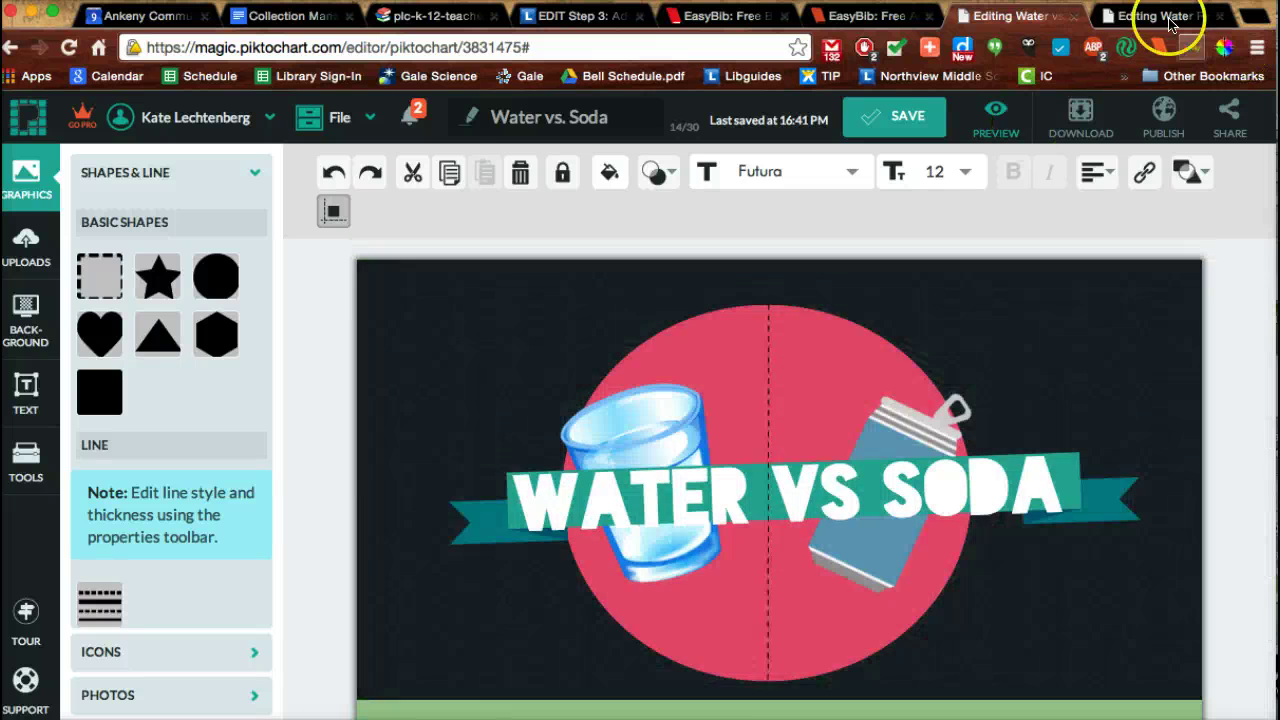
Step: In the Water Rocks! infographic, add a new empty block and move it to the bottom
click(1150, 17)
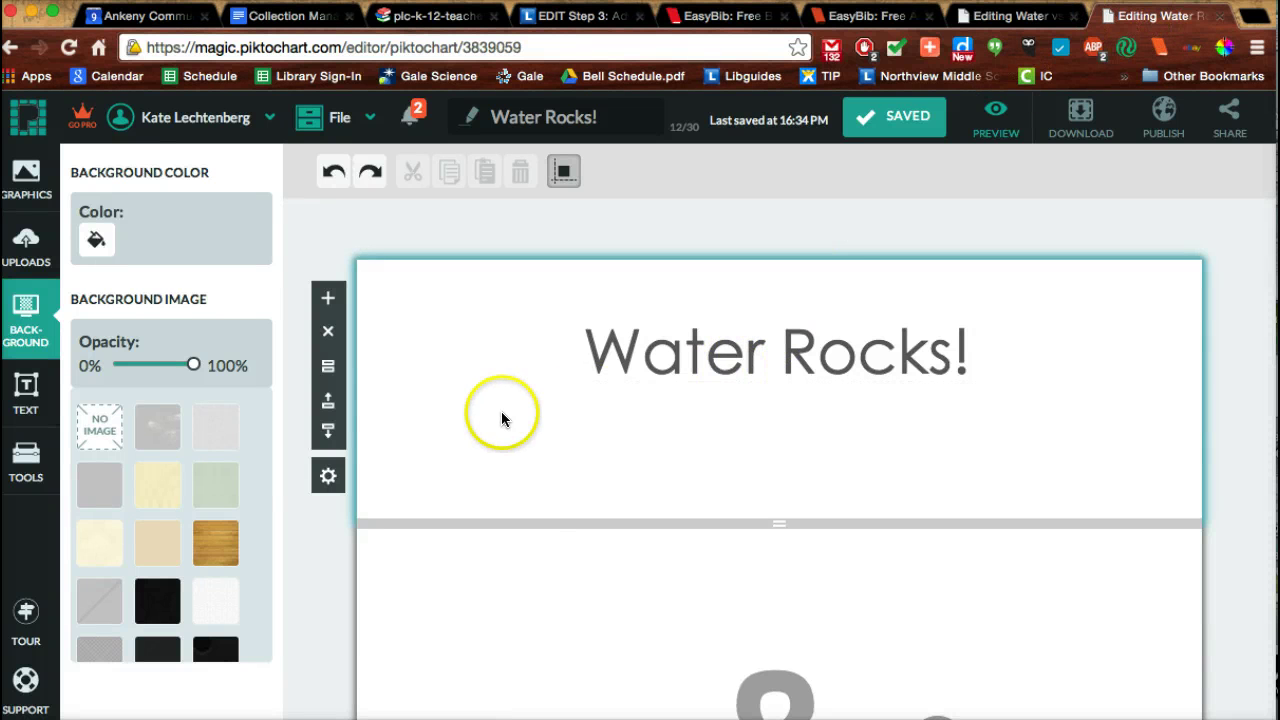
scroll(502, 413, down, 3)
scroll(502, 413, up, 3)
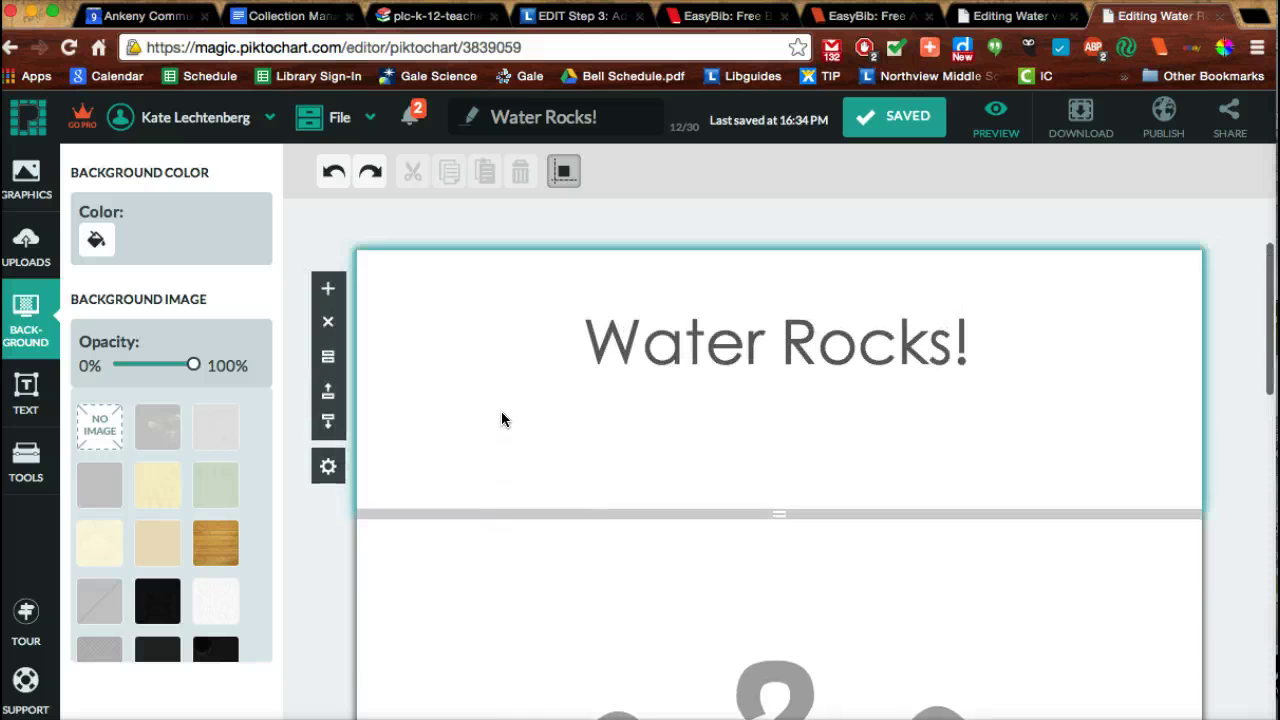
scroll(502, 420, down, 1)
scroll(502, 420, up, 2)
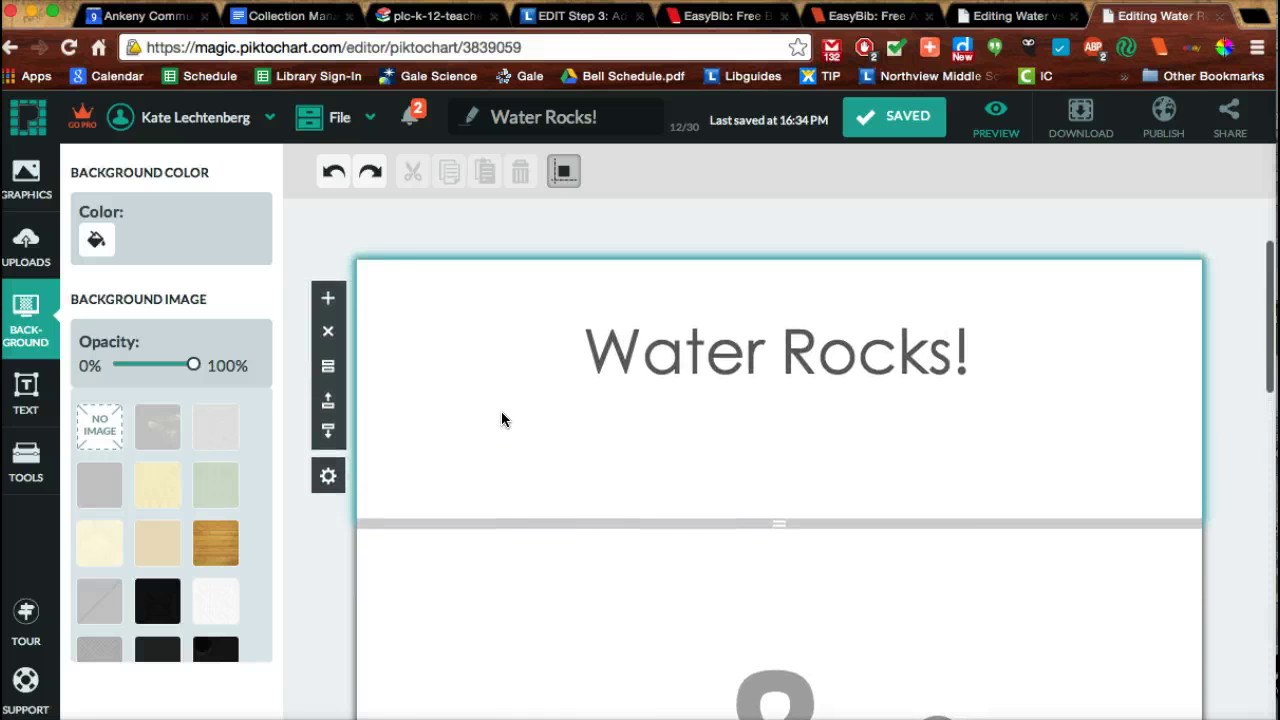
click(330, 304)
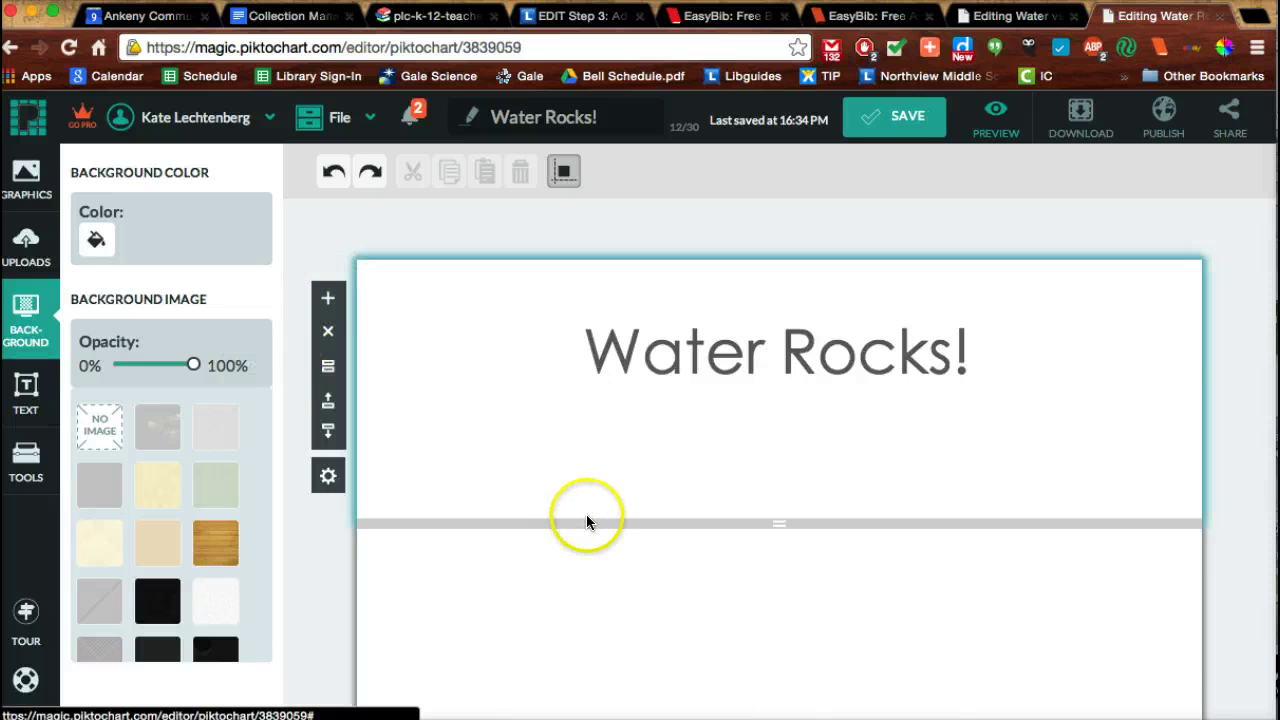
click(580, 478)
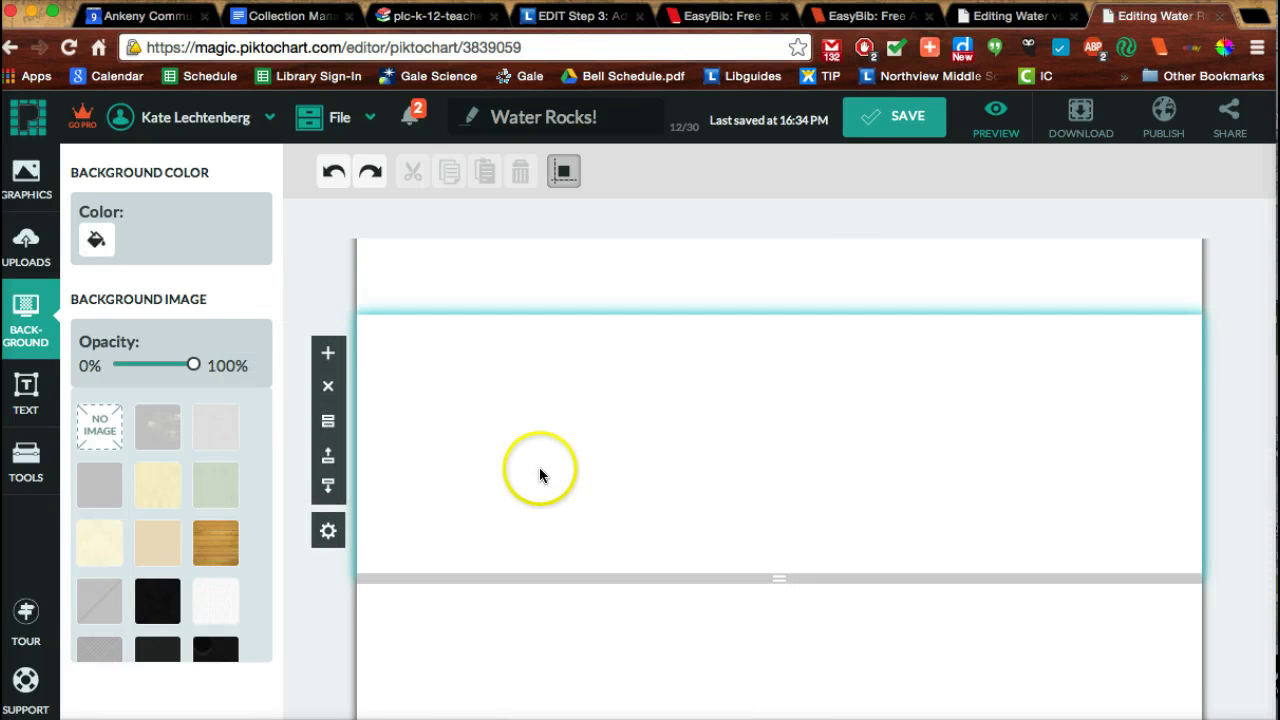
click(326, 487)
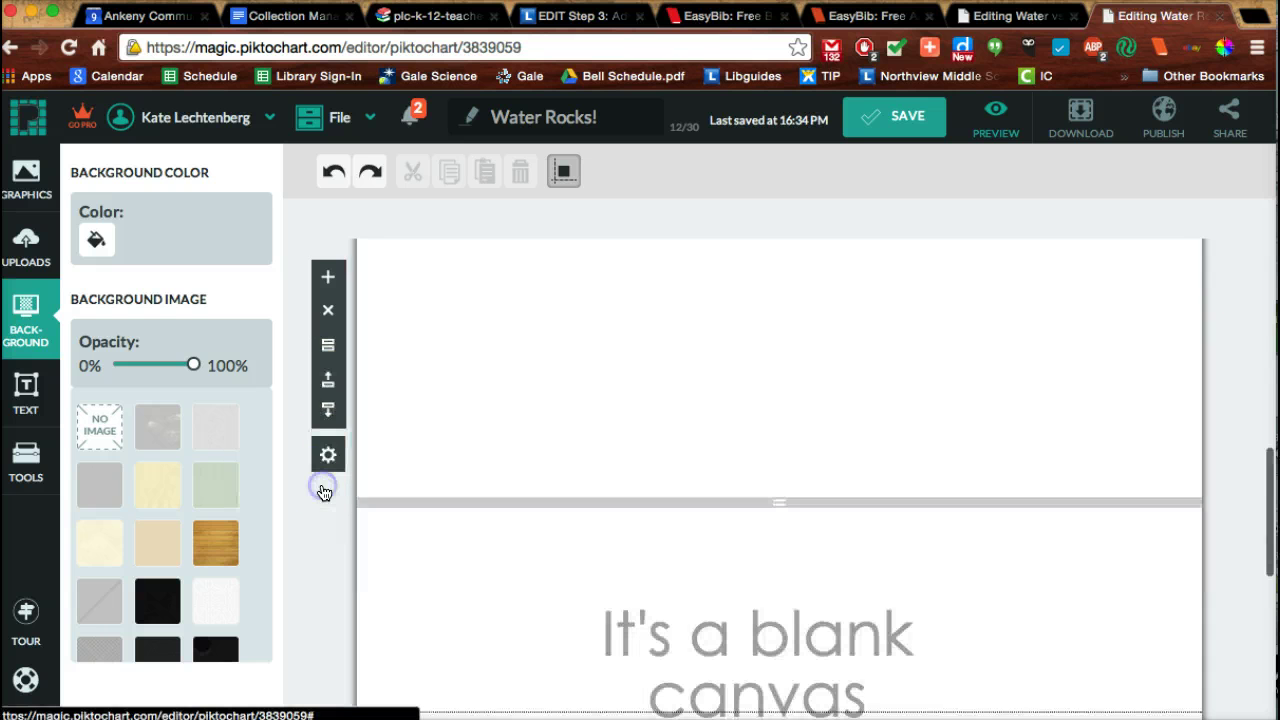
click(328, 410)
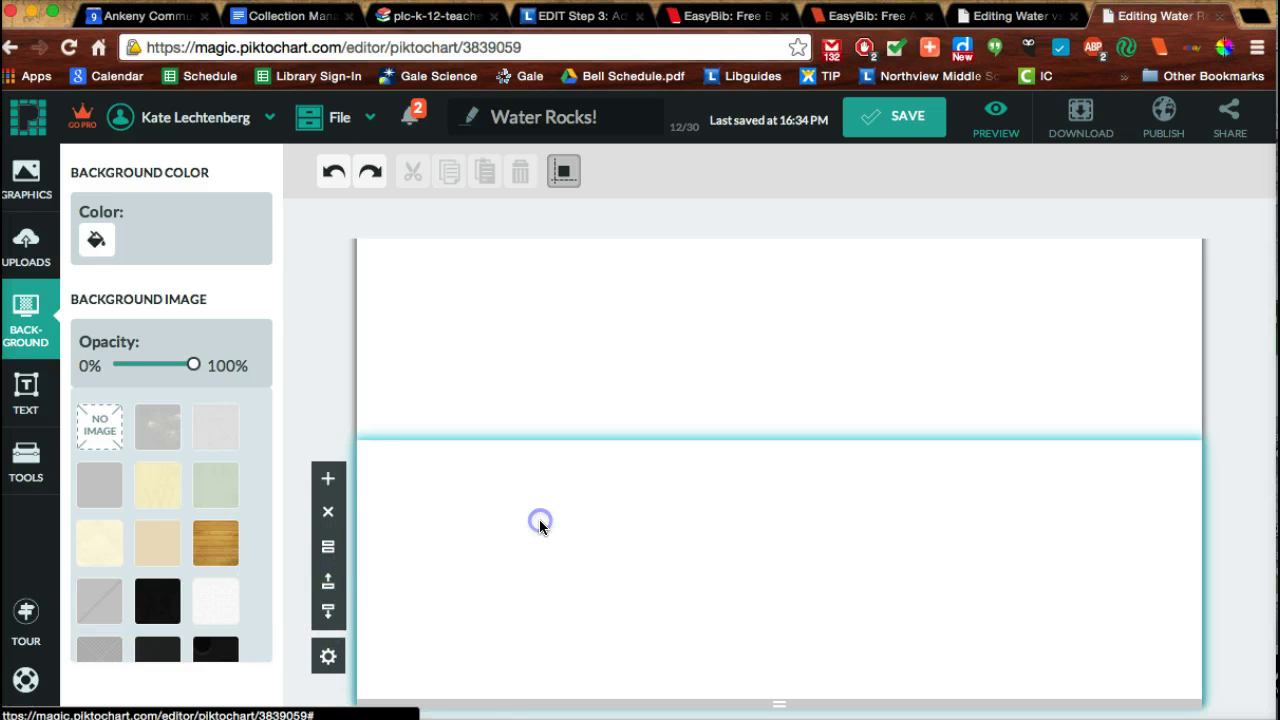
Step: Add a Body Text placeholder to the bottom block and start editing it
click(33, 395)
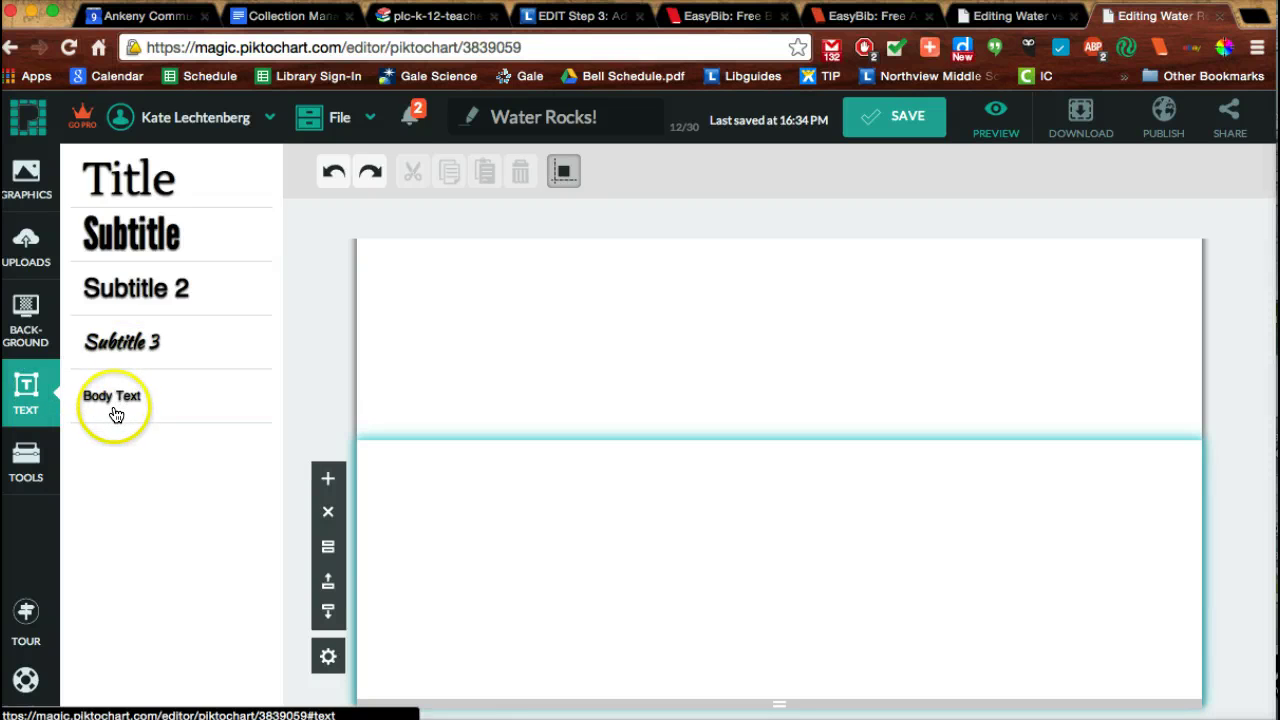
click(108, 397)
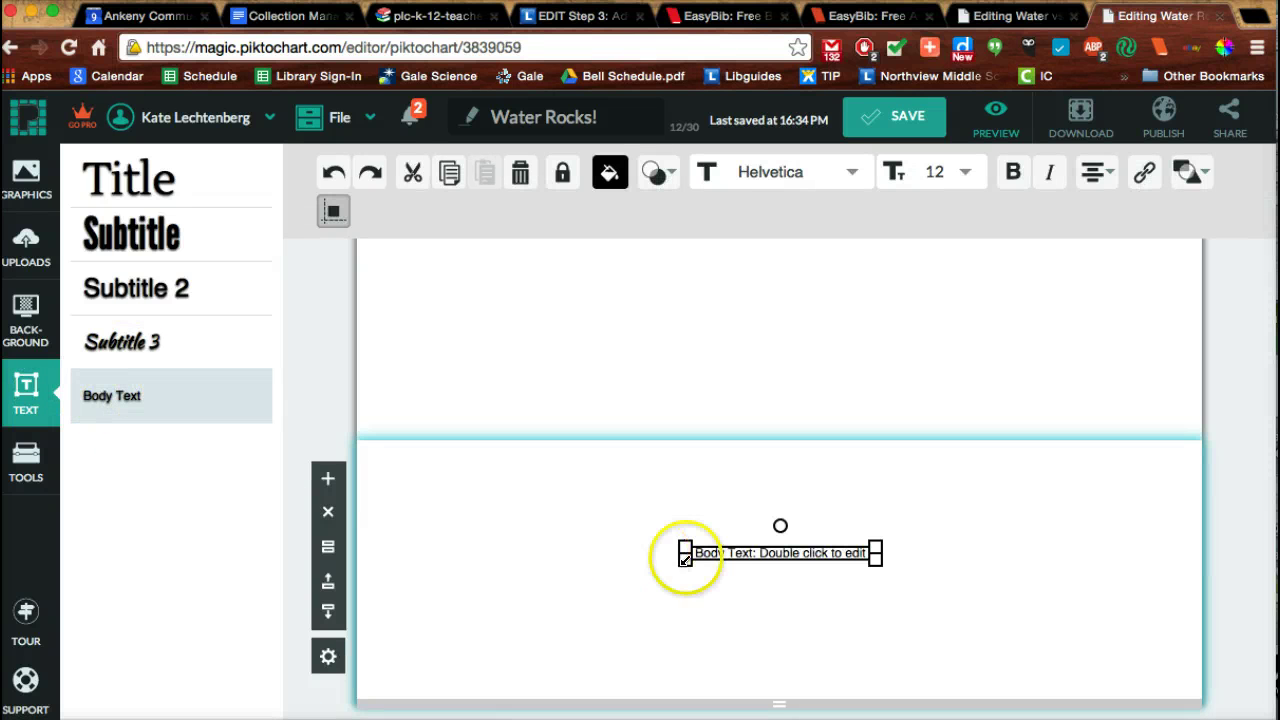
double_click(714, 555)
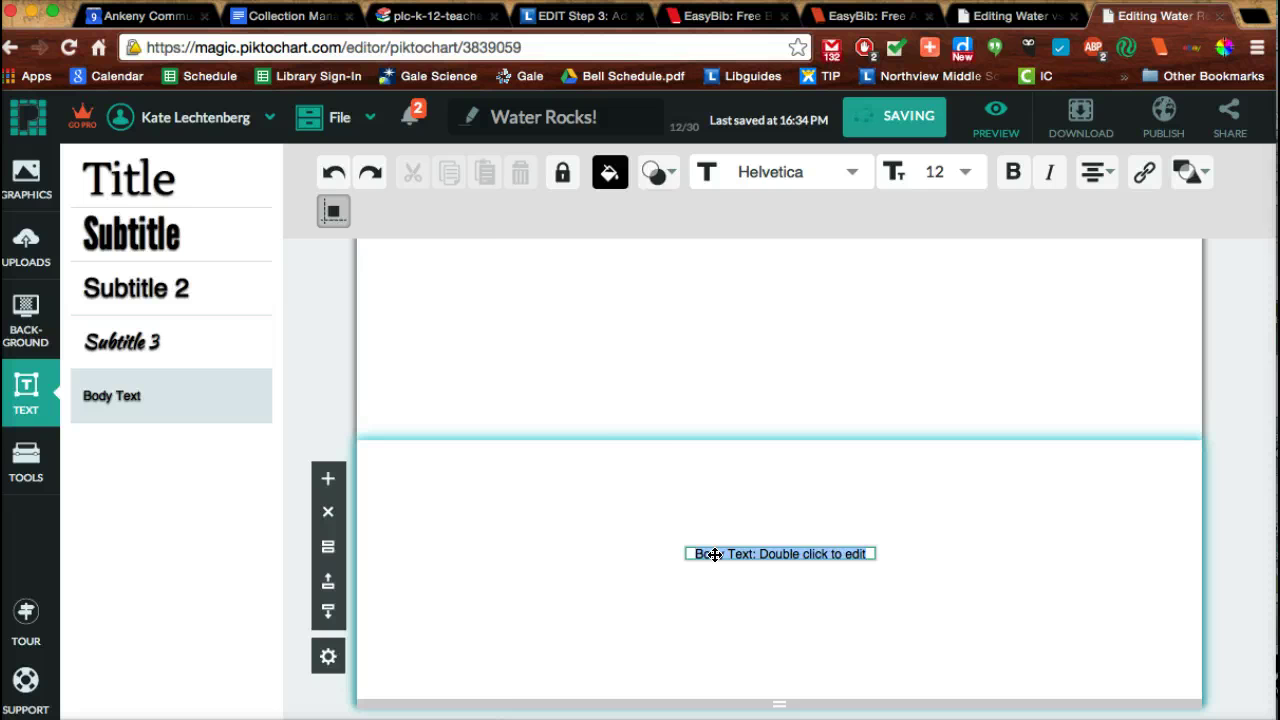
click(712, 16)
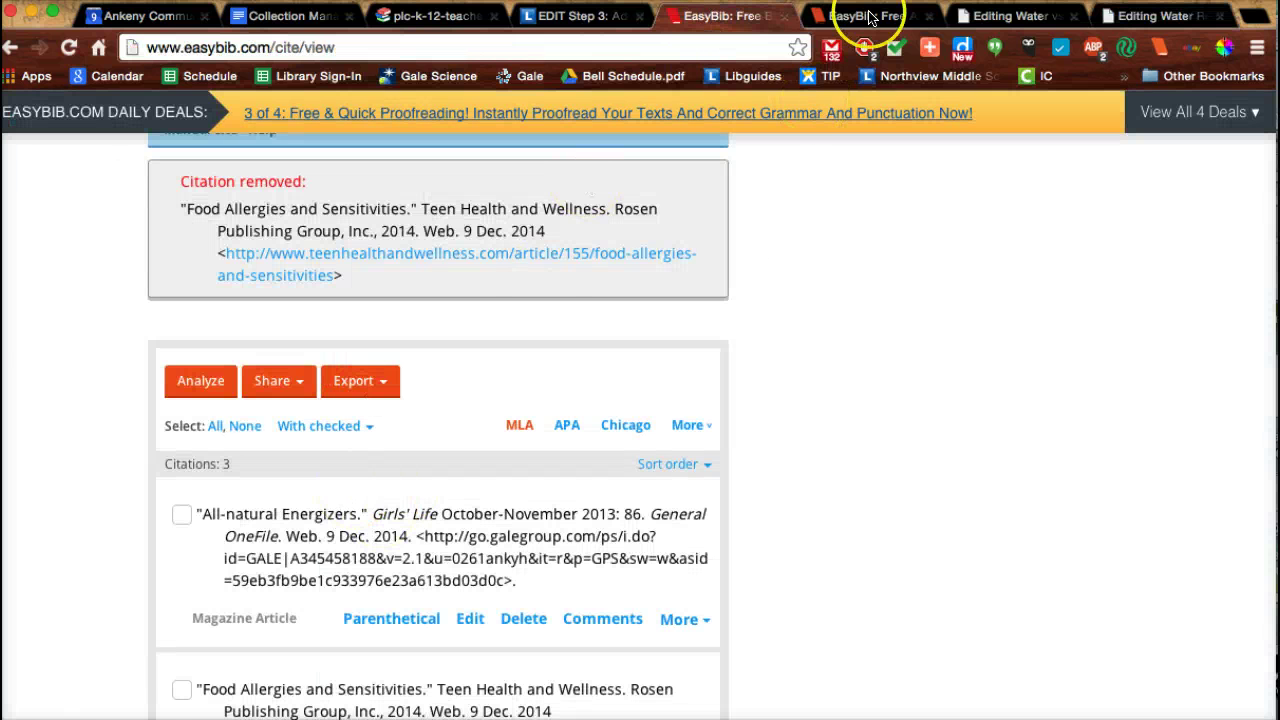
Step: Export the three-citation Works Cited list as copyable text and copy it all
click(366, 381)
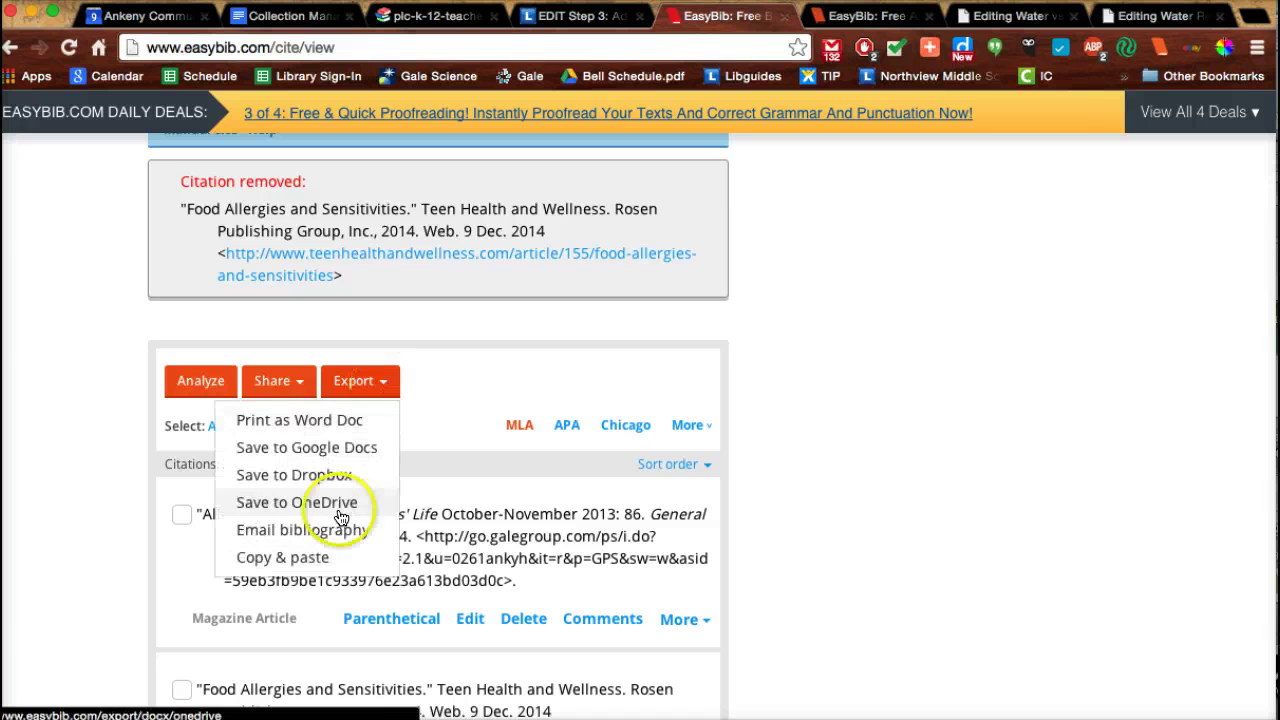
click(319, 559)
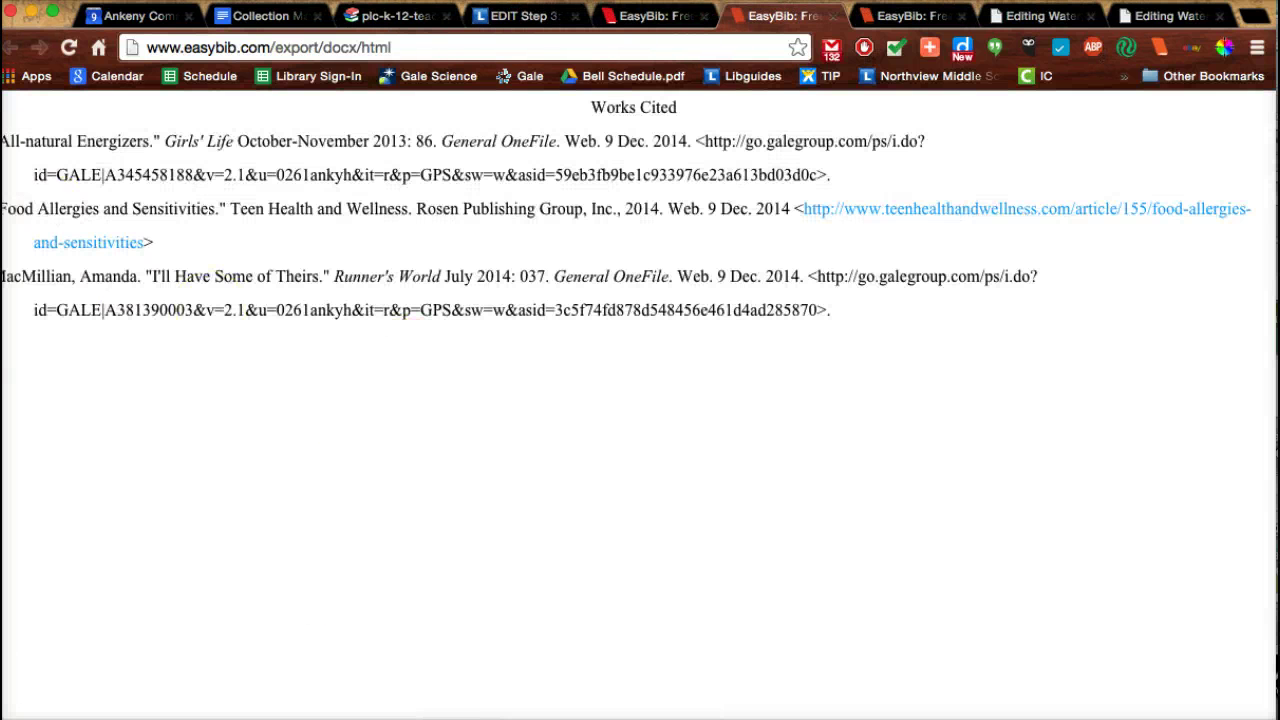
drag(2, 183, 925, 400)
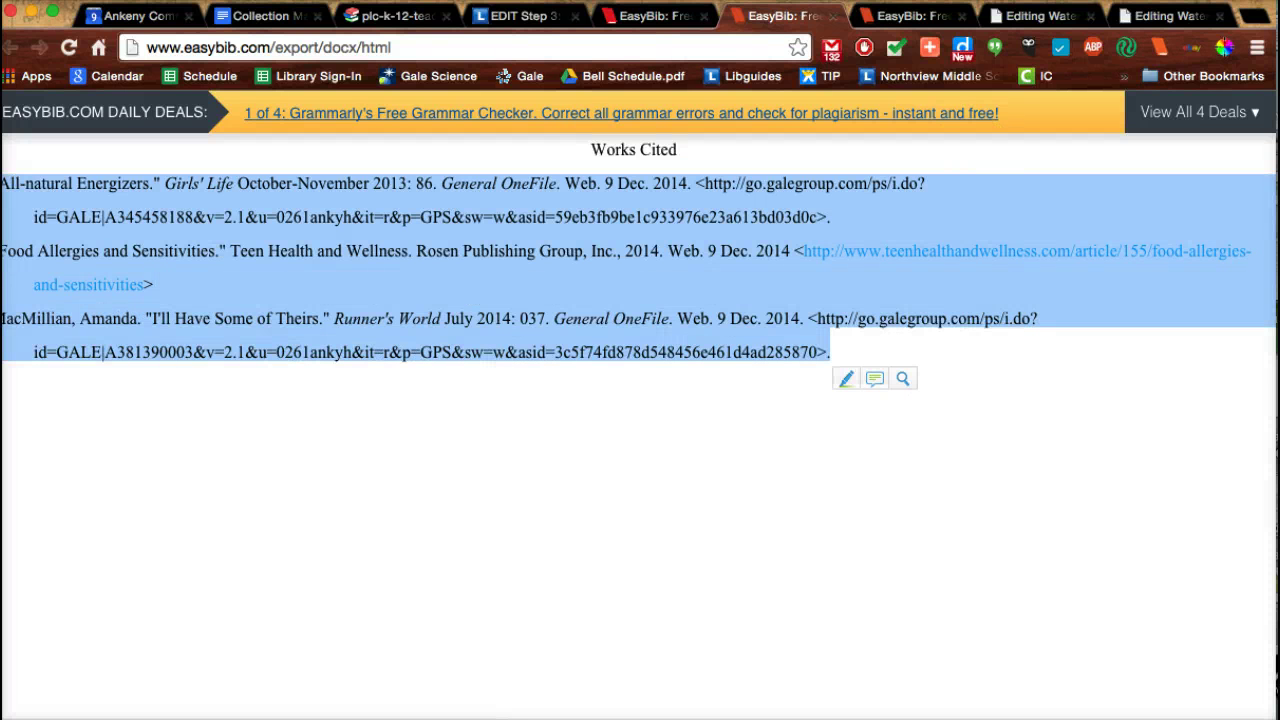
click(1060, 18)
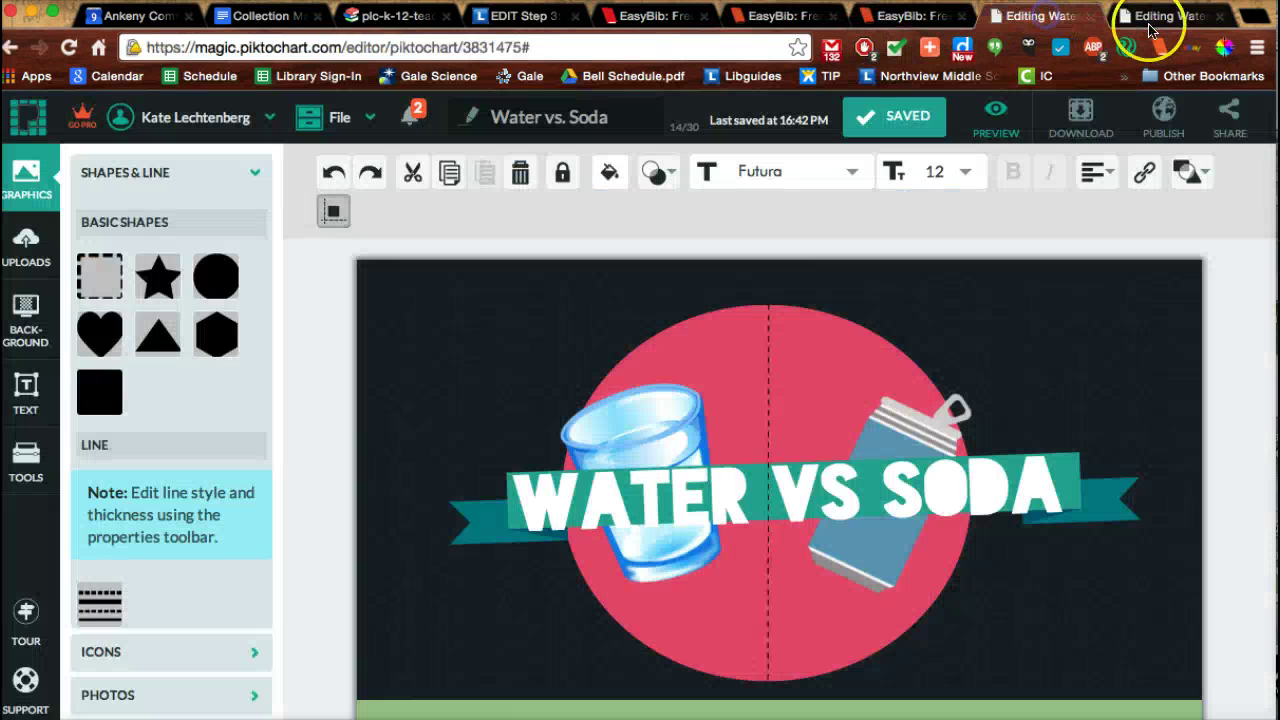
Step: Paste the three citations into the Water Rocks! body text box and widen it to the left
click(1150, 18)
double_click(691, 520)
key(ctrl+v)
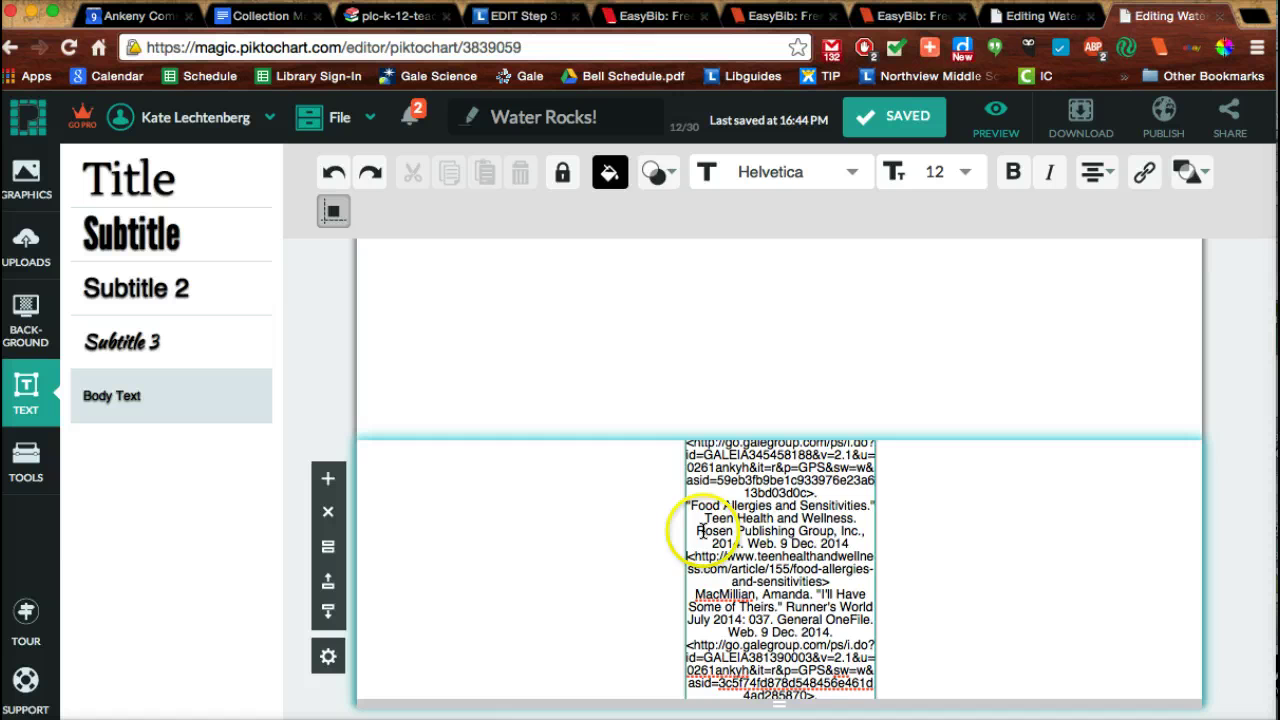
click(700, 530)
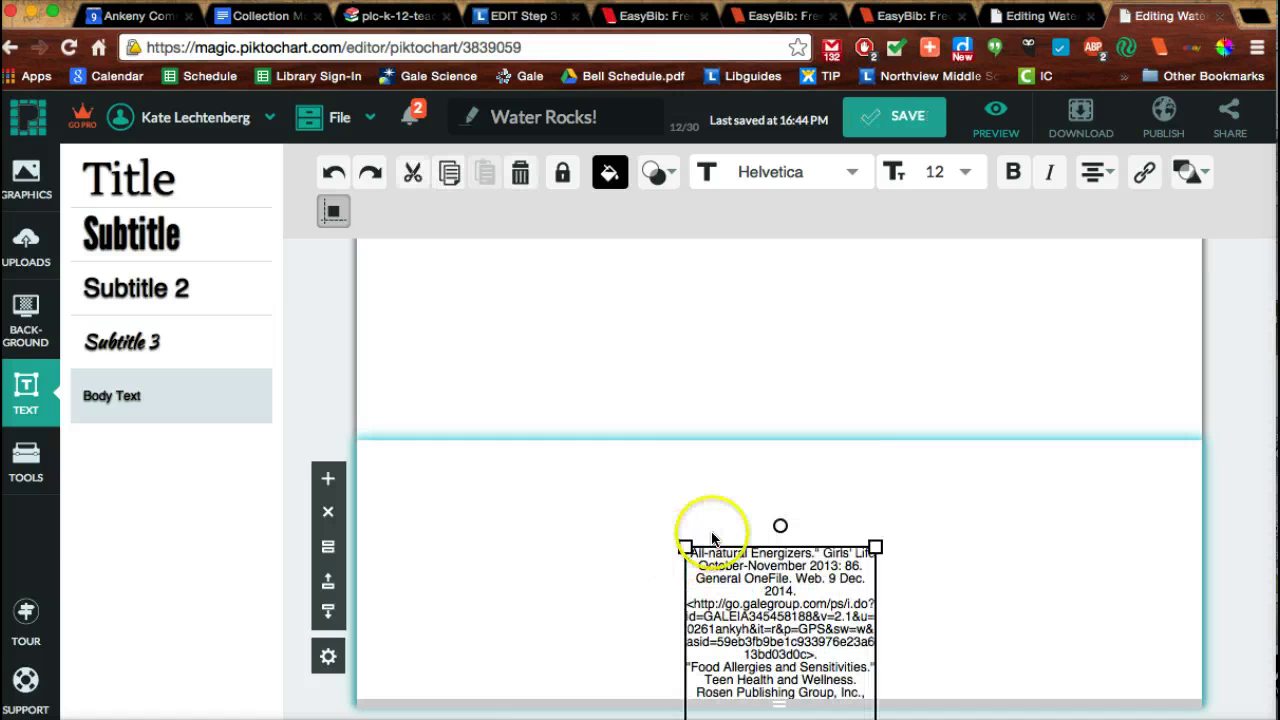
click(706, 570)
drag(686, 549, 470, 470)
drag(440, 467, 390, 458)
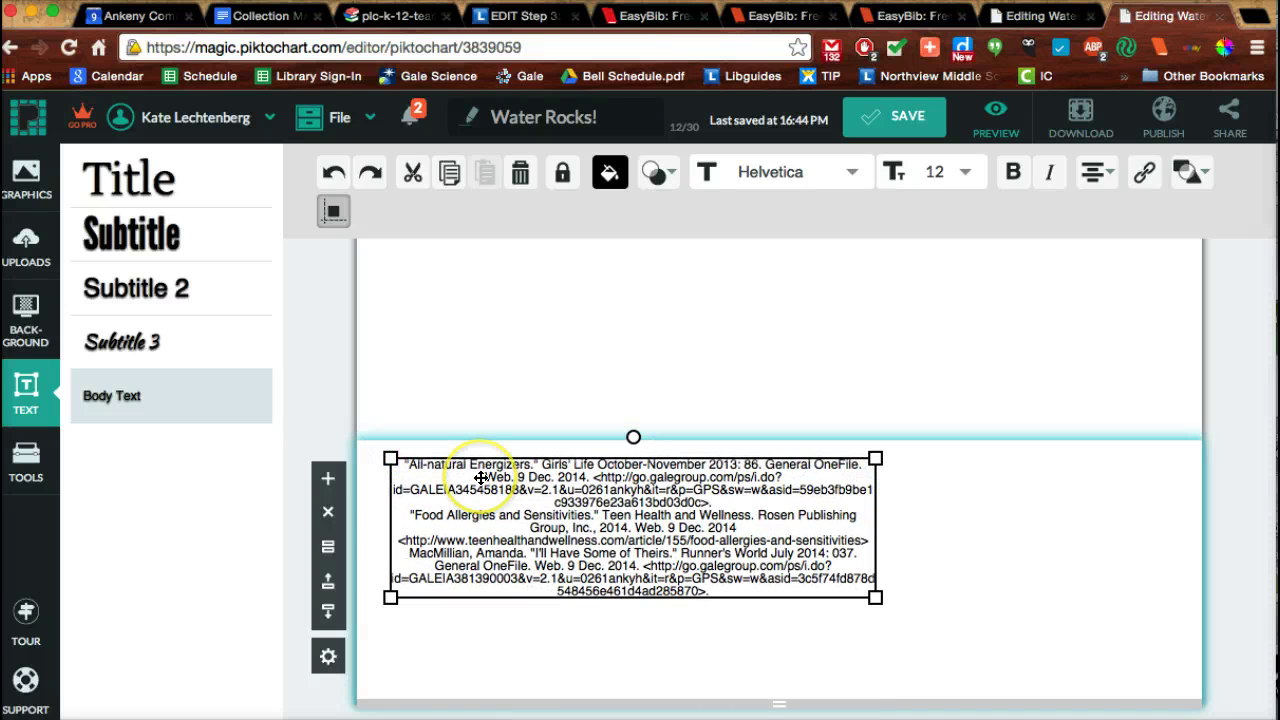
Step: Left-align the citation text and widen the box to the right so citations take fewer lines
double_click(505, 506)
mouse_move(1163, 118)
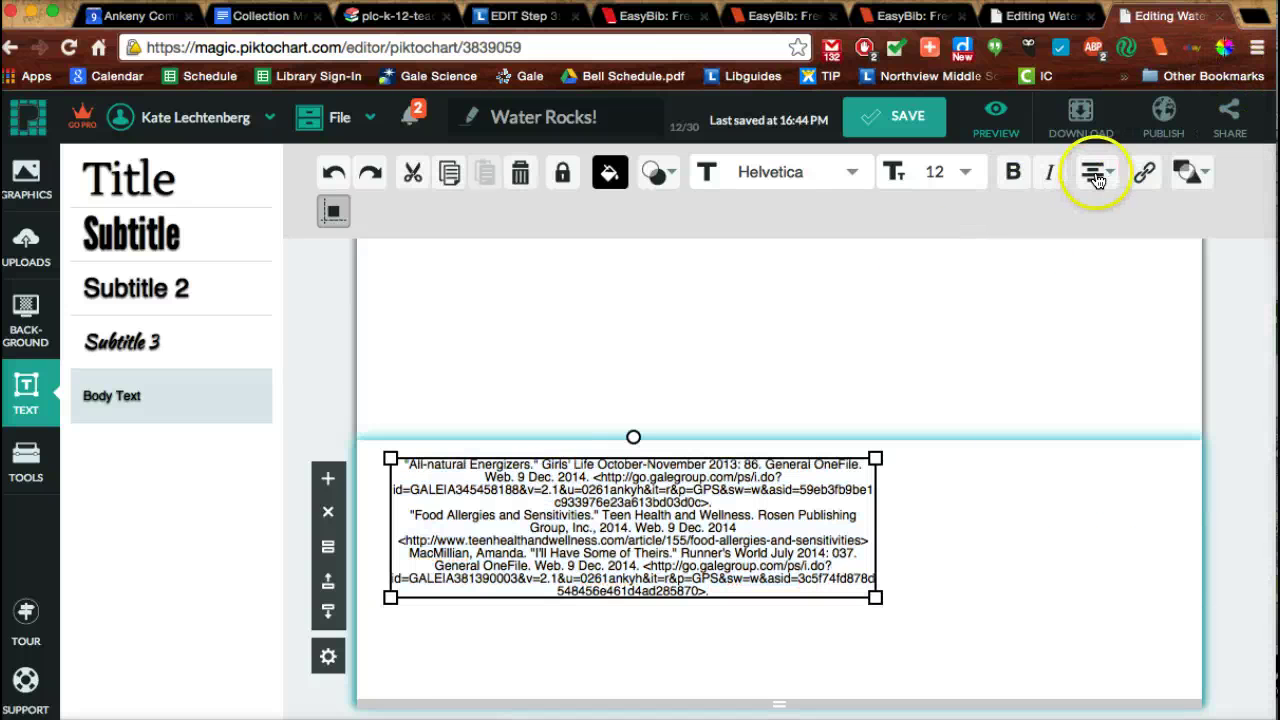
click(1089, 177)
click(1040, 222)
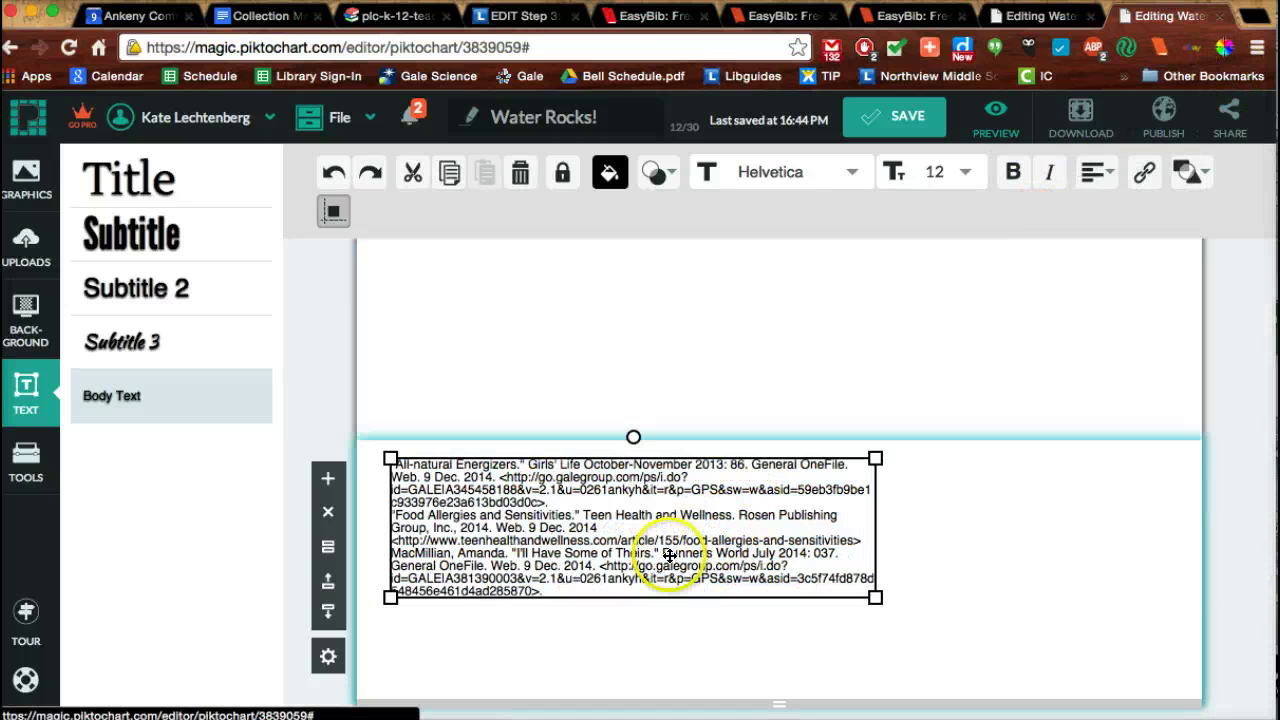
drag(877, 596, 1112, 559)
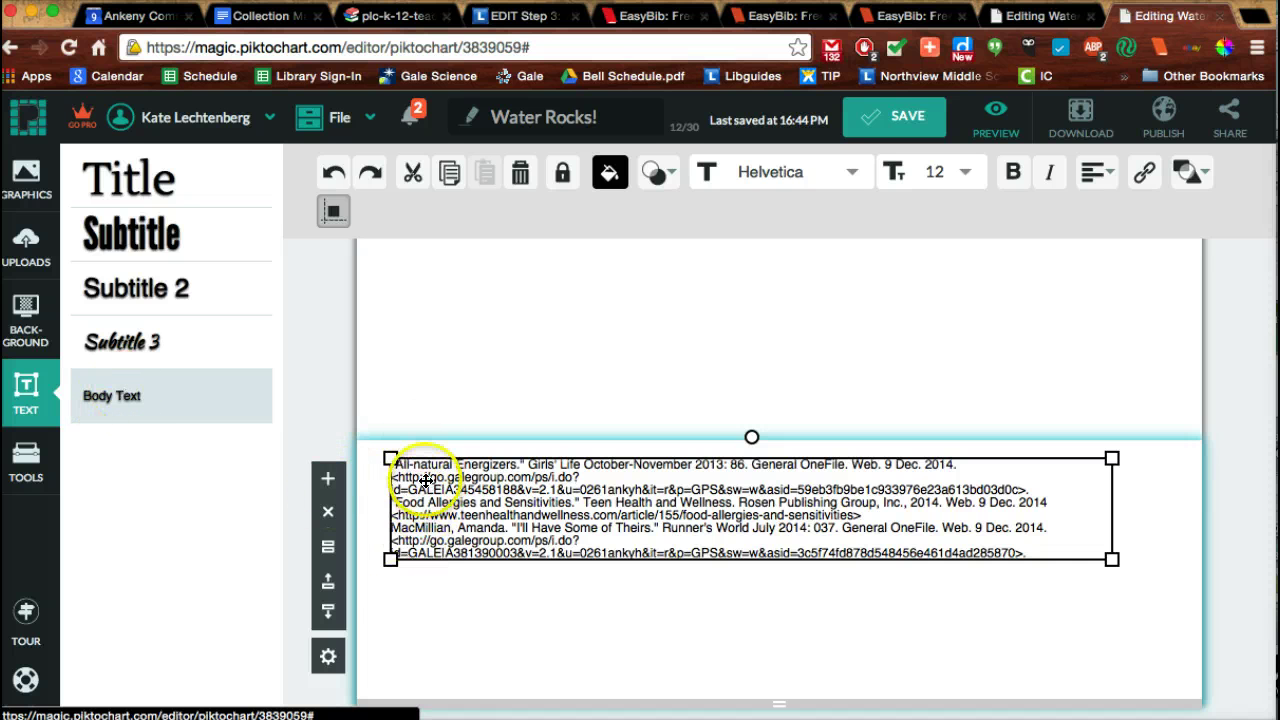
Step: Select the first citation's web address for removal
triple_click(577, 475)
click(578, 476)
drag(578, 476, 373, 482)
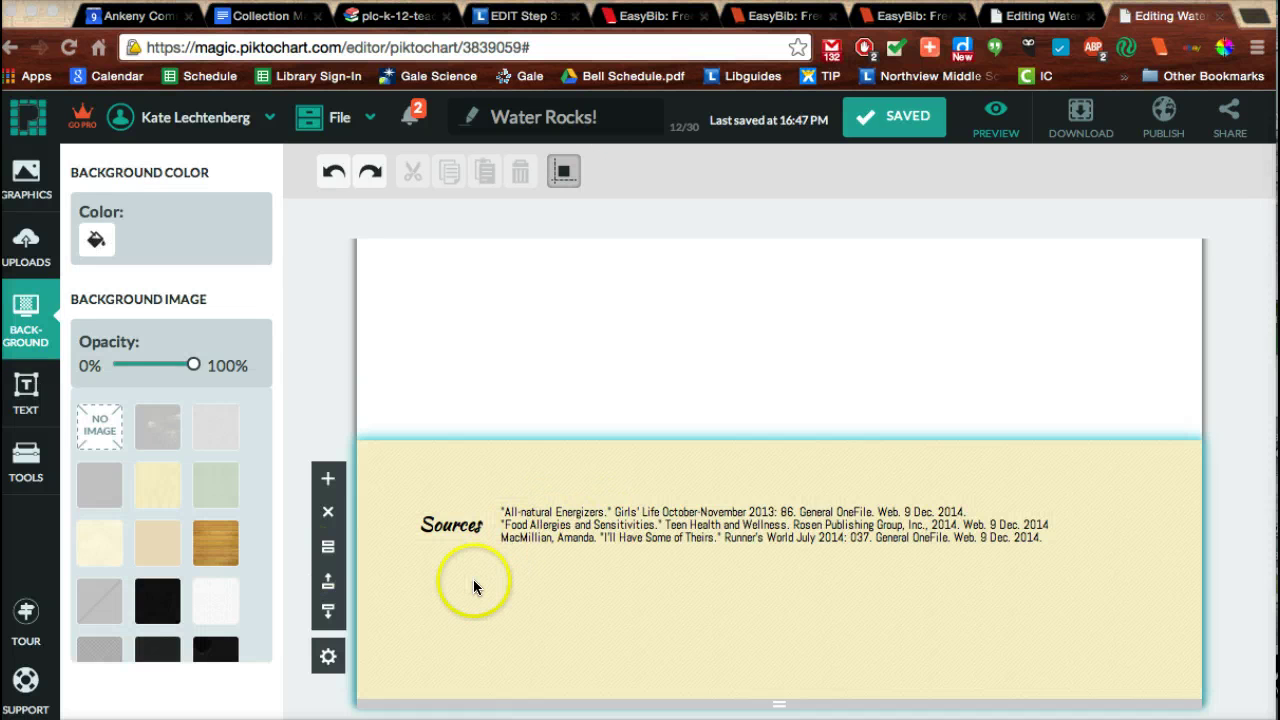
click(533, 523)
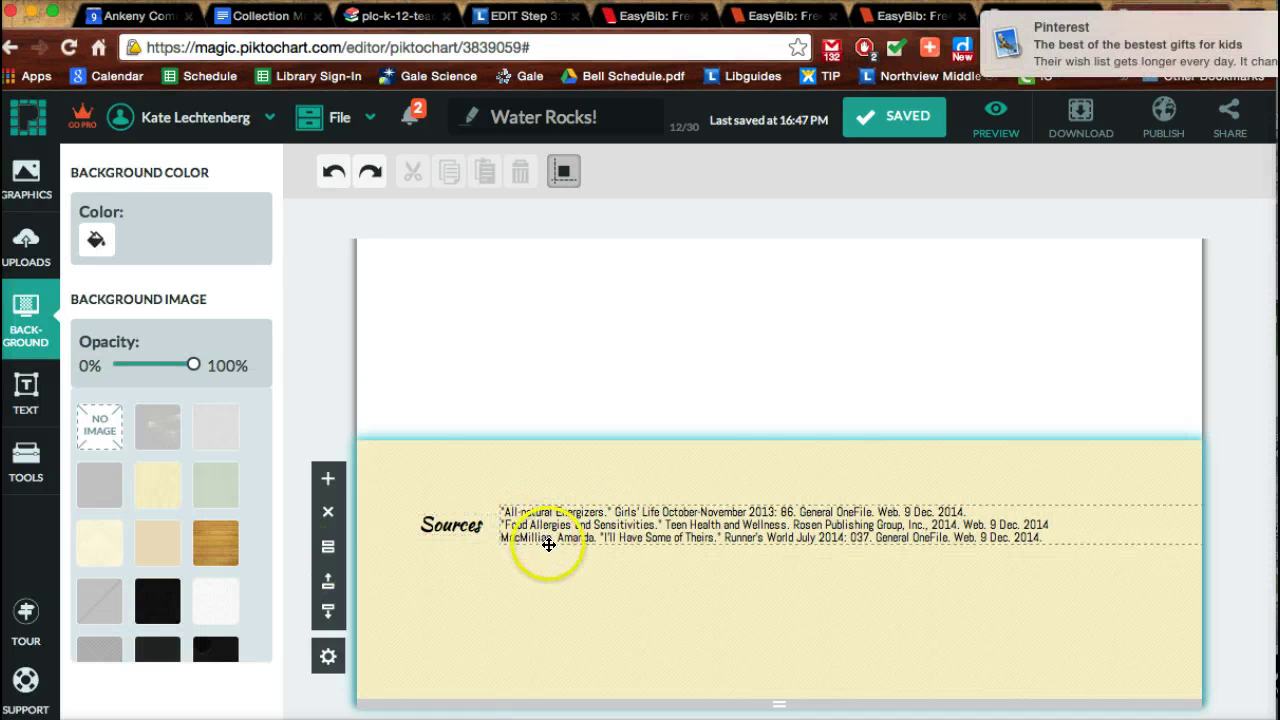
scroll(516, 560, up, 10)
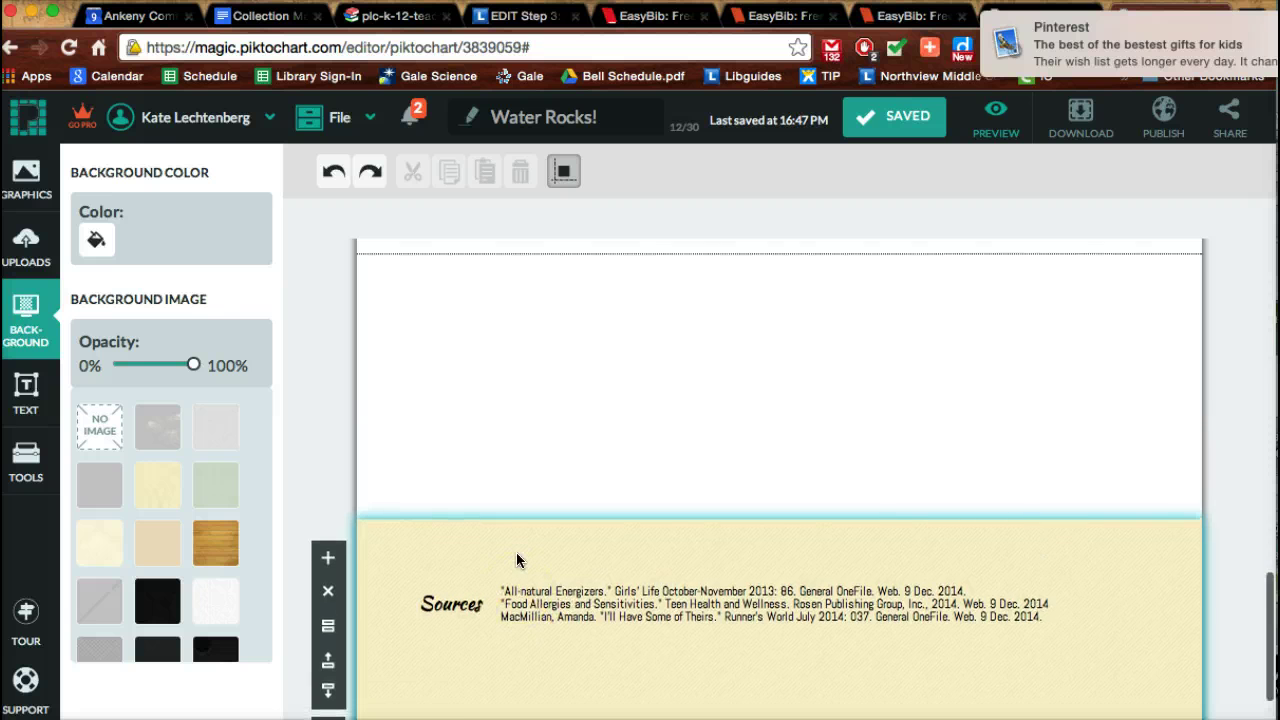
scroll(516, 560, down, 10)
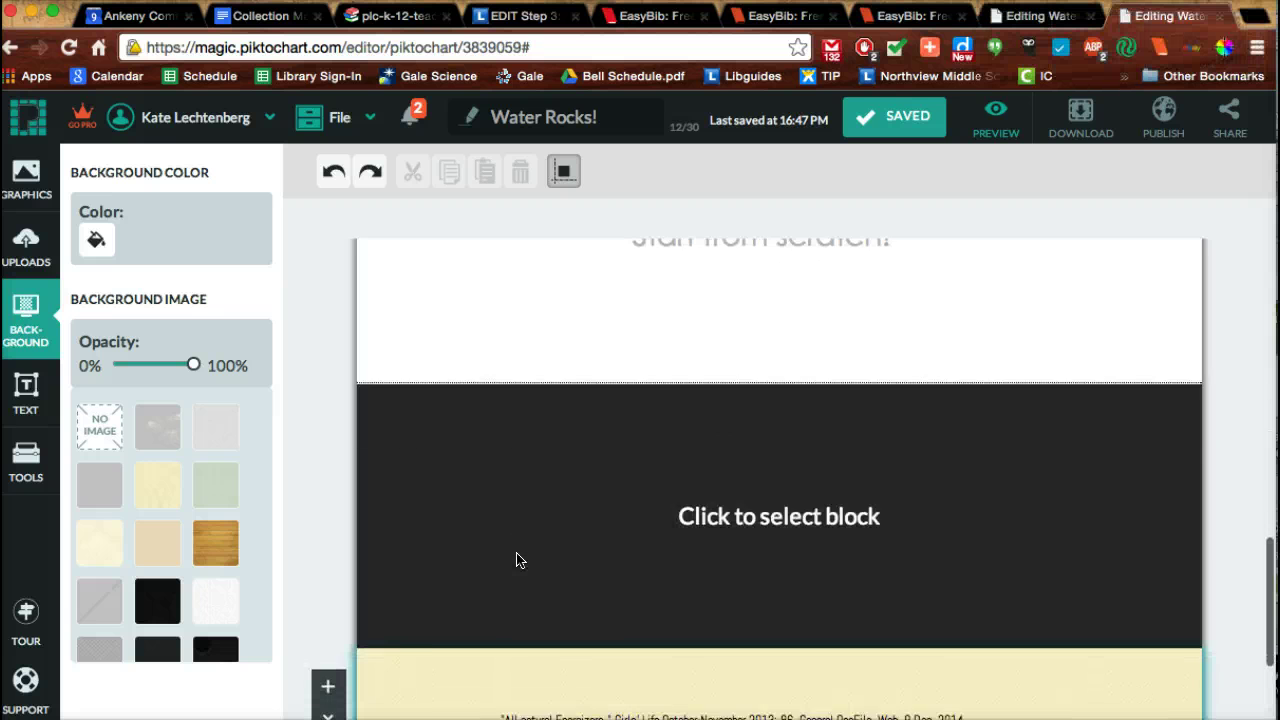
scroll(516, 557, down, 2)
click(449, 535)
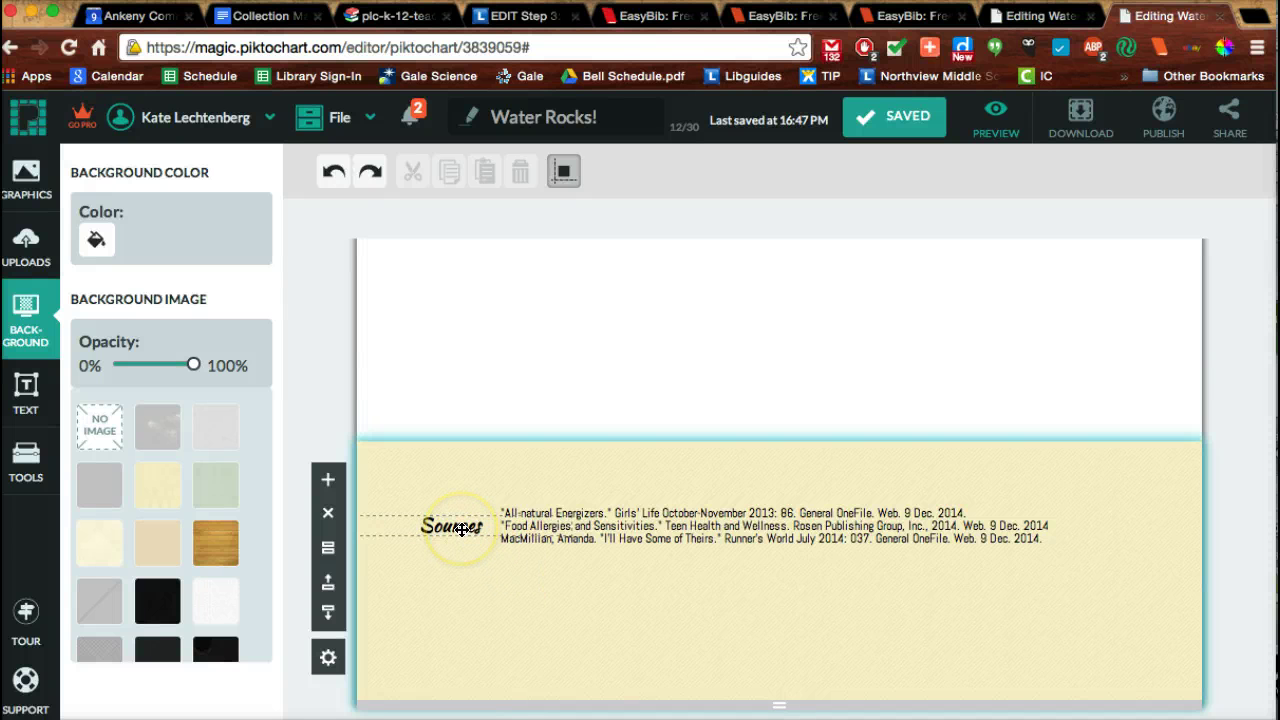
click(465, 514)
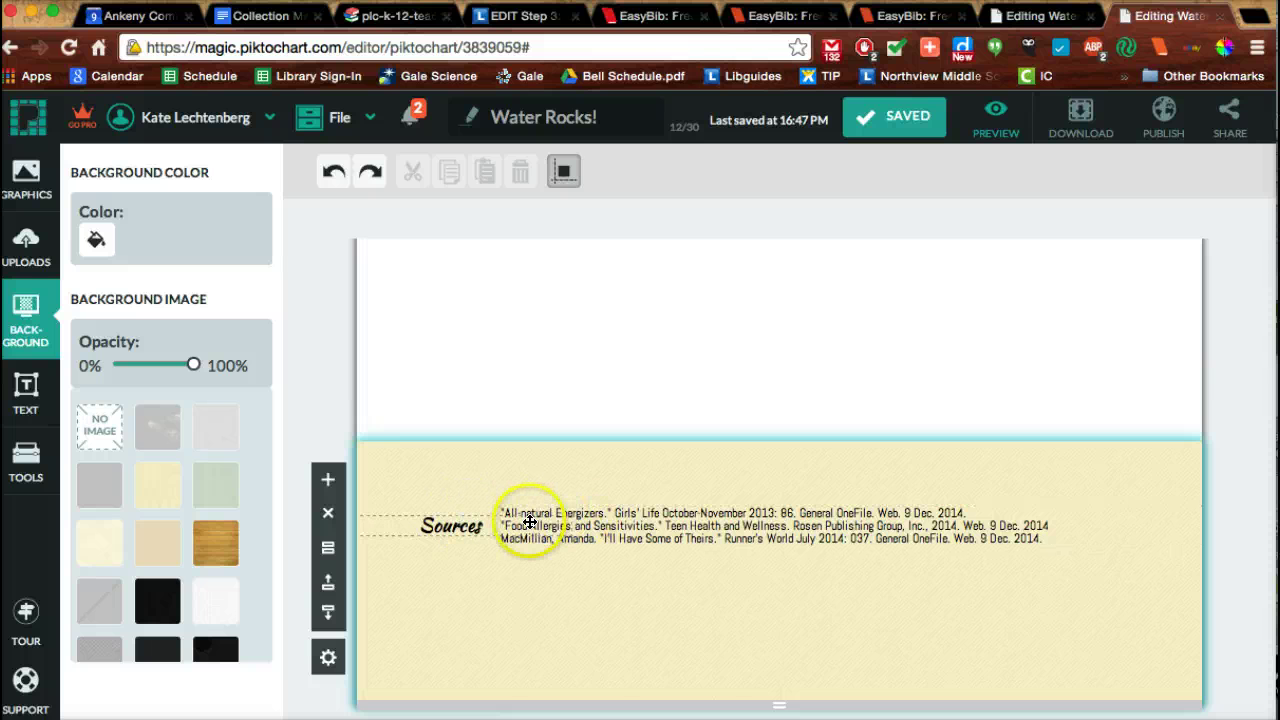